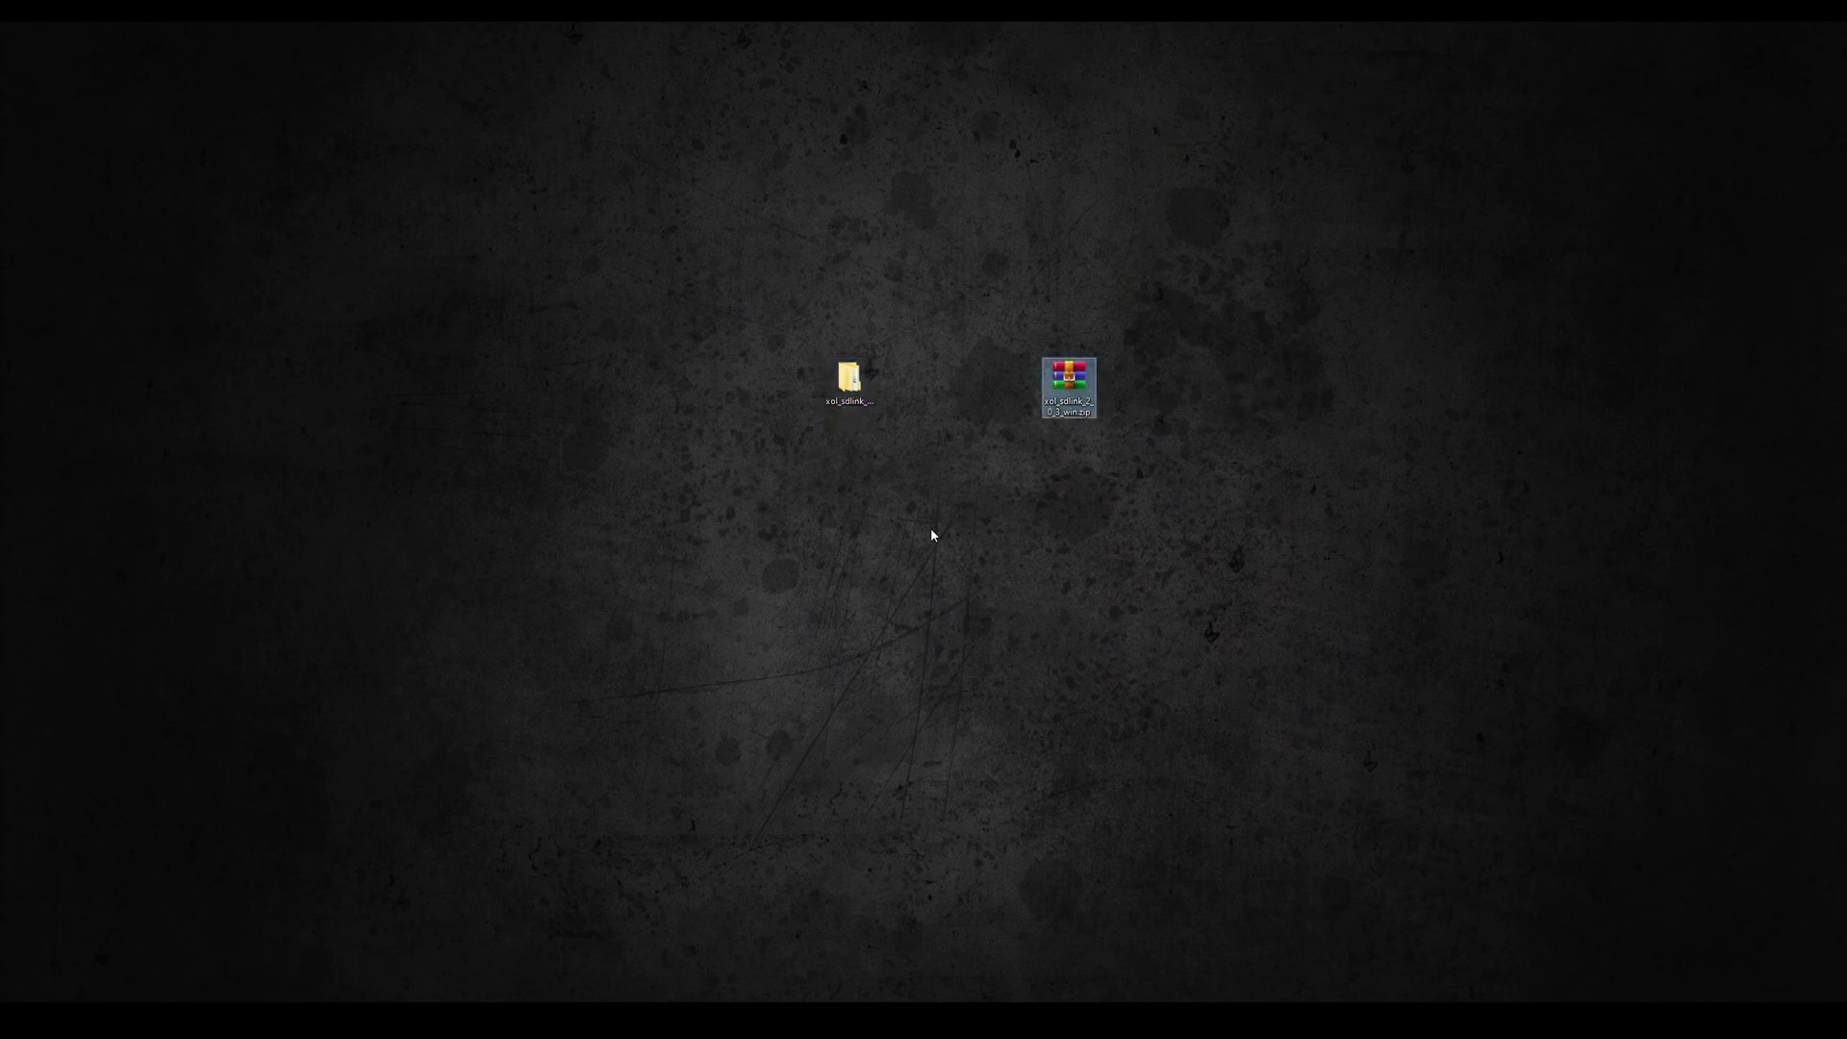
- Copy xol_sdlink from the unzipped xol_sdlink_2_0_3_win folder into Documents\Allegorithmic\Substance Designer\python\sduserplugins
double_click(849, 378)
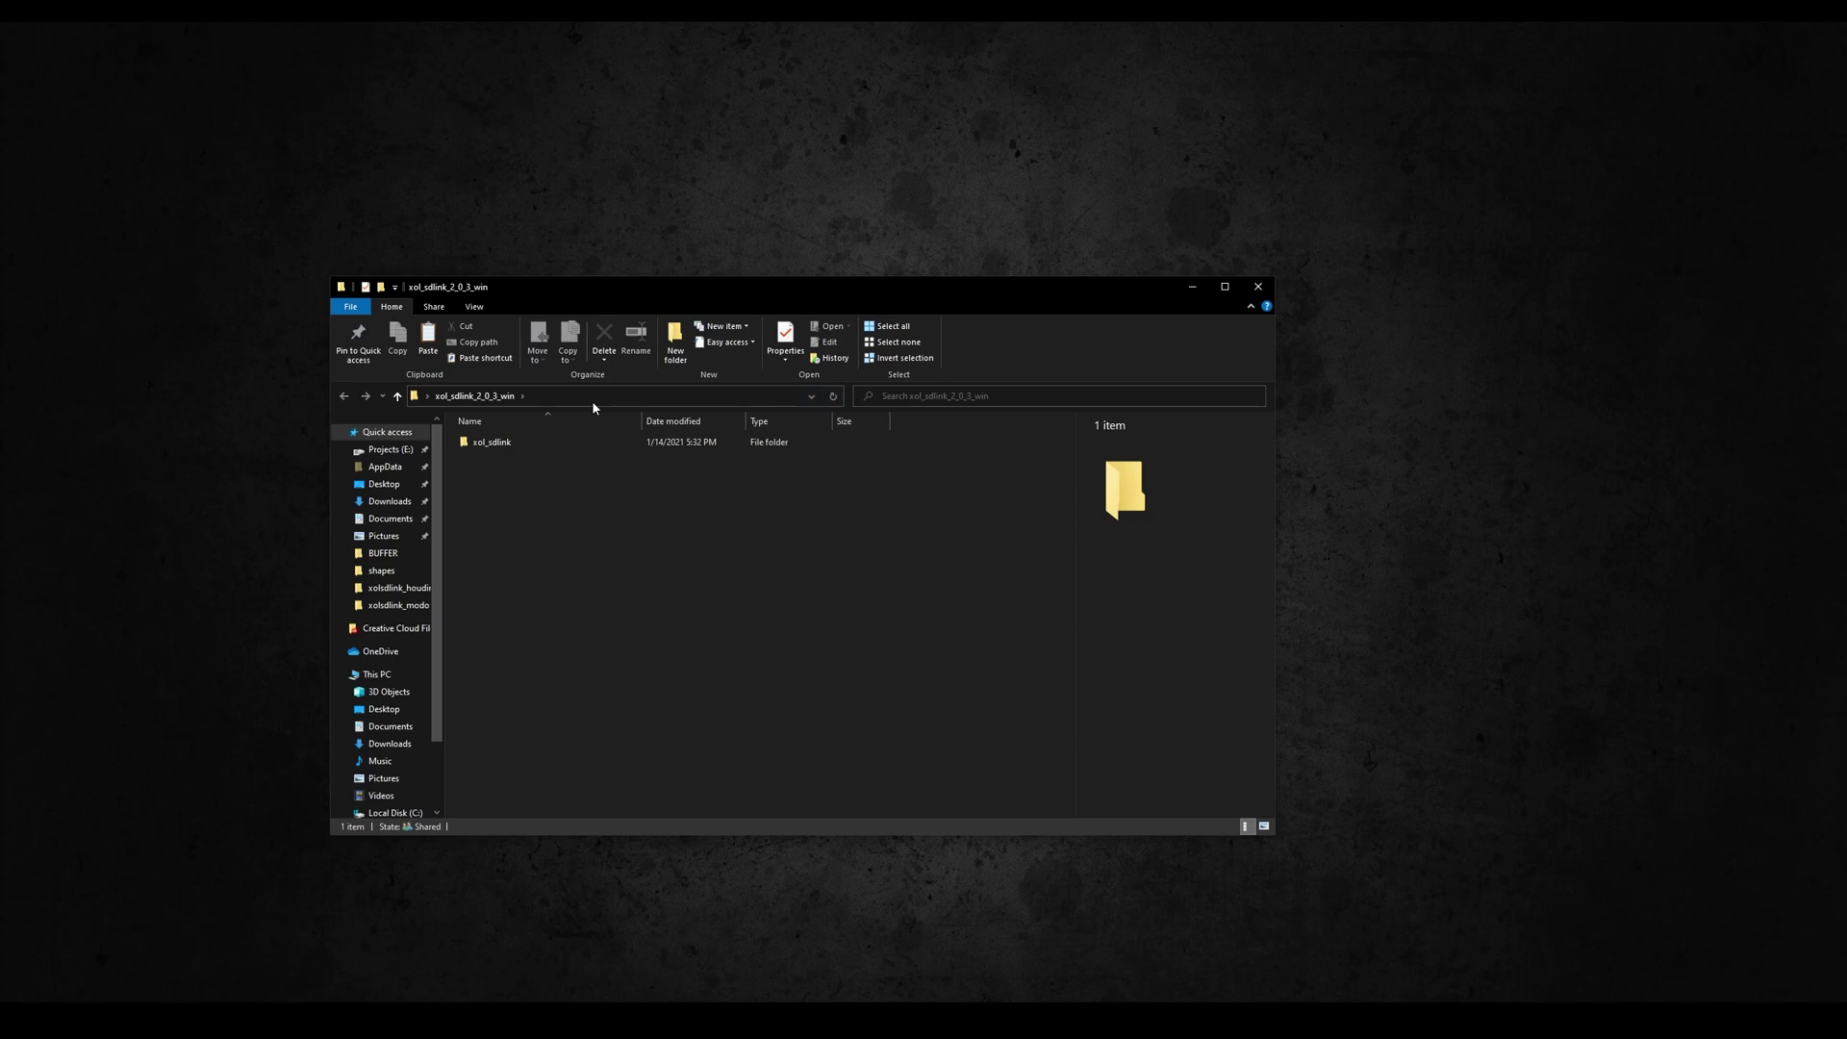
right_click(507, 442)
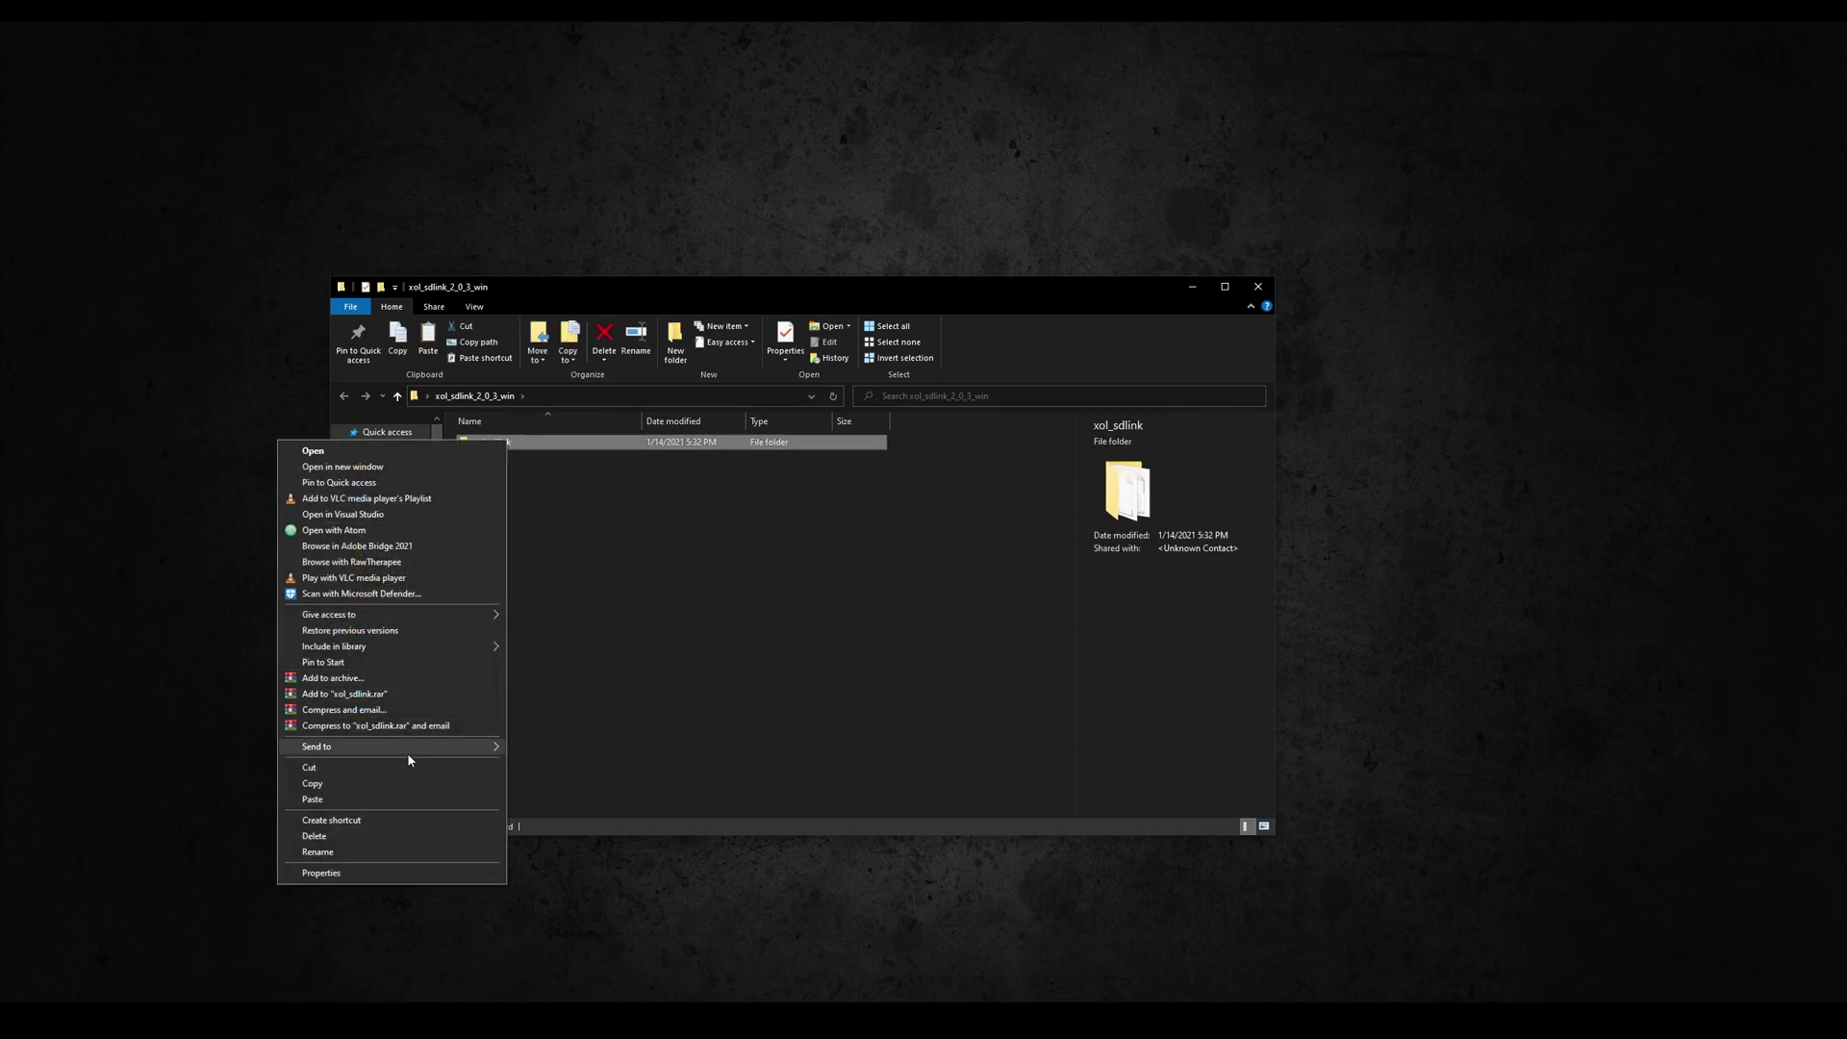
left_click(414, 781)
left_click(576, 590)
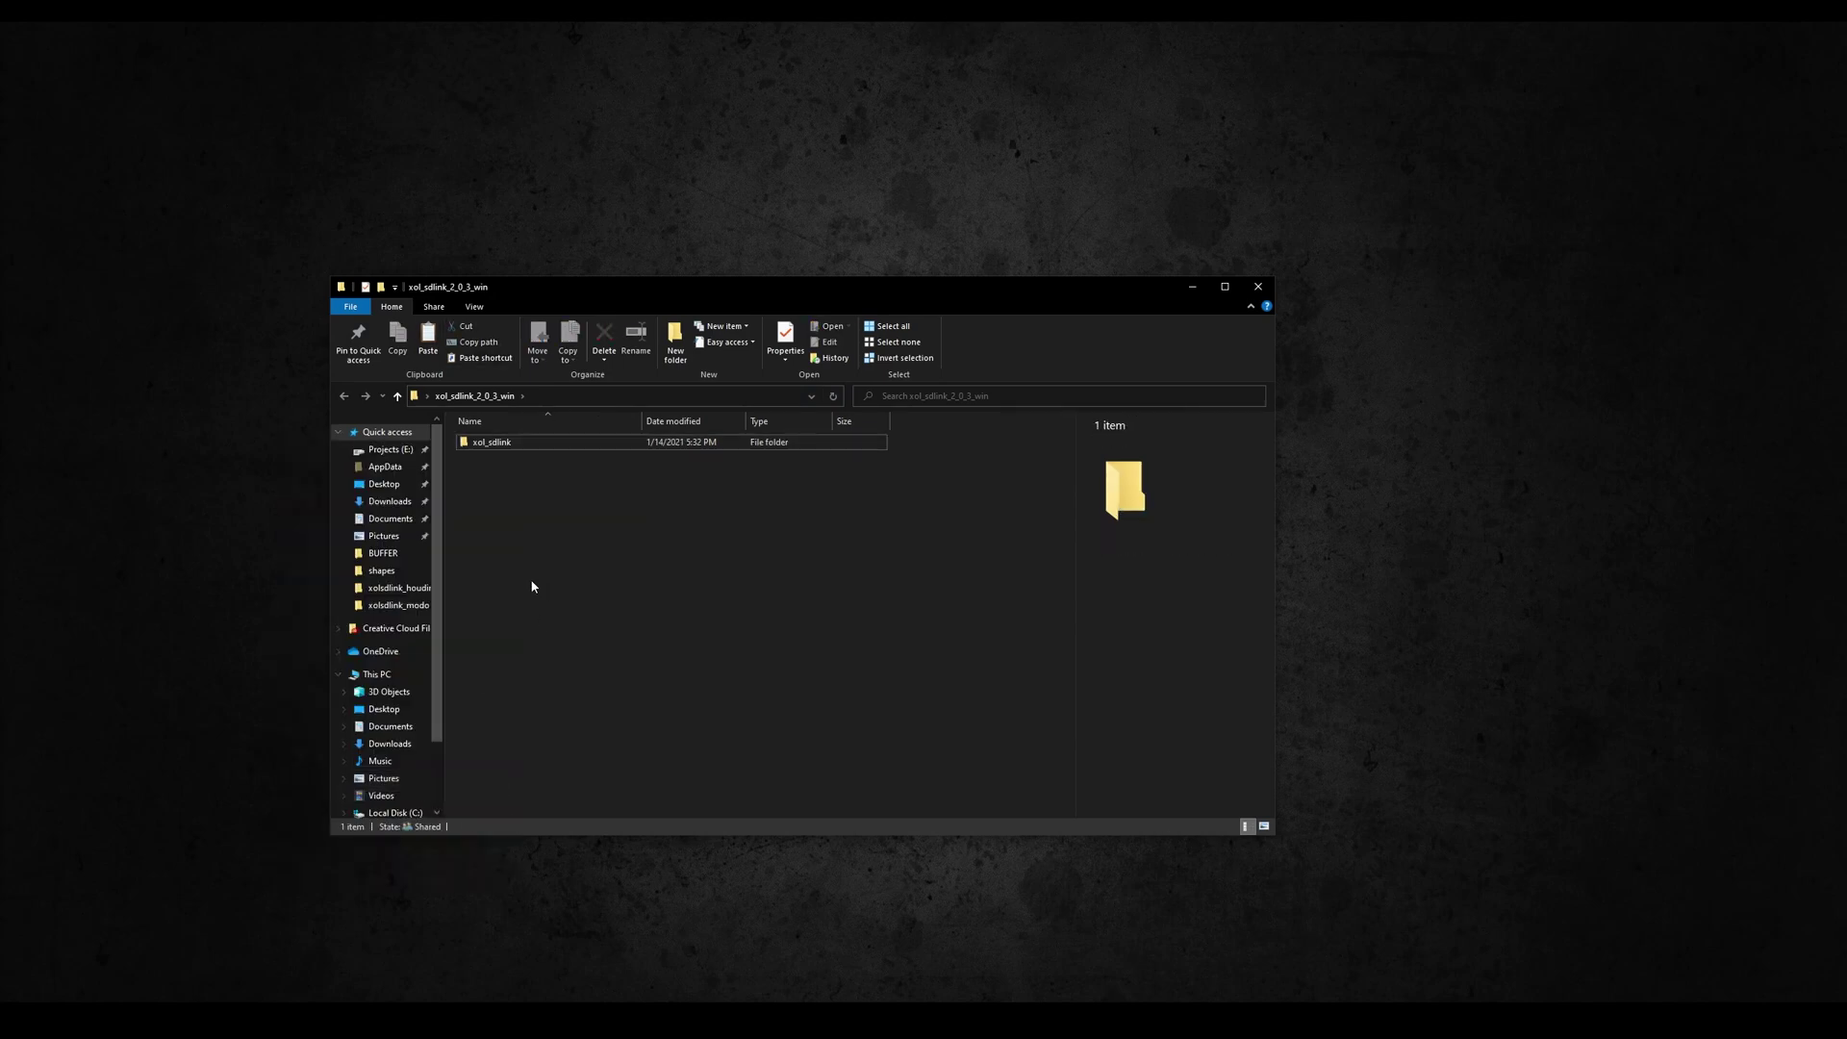
left_click(389, 520)
double_click(525, 499)
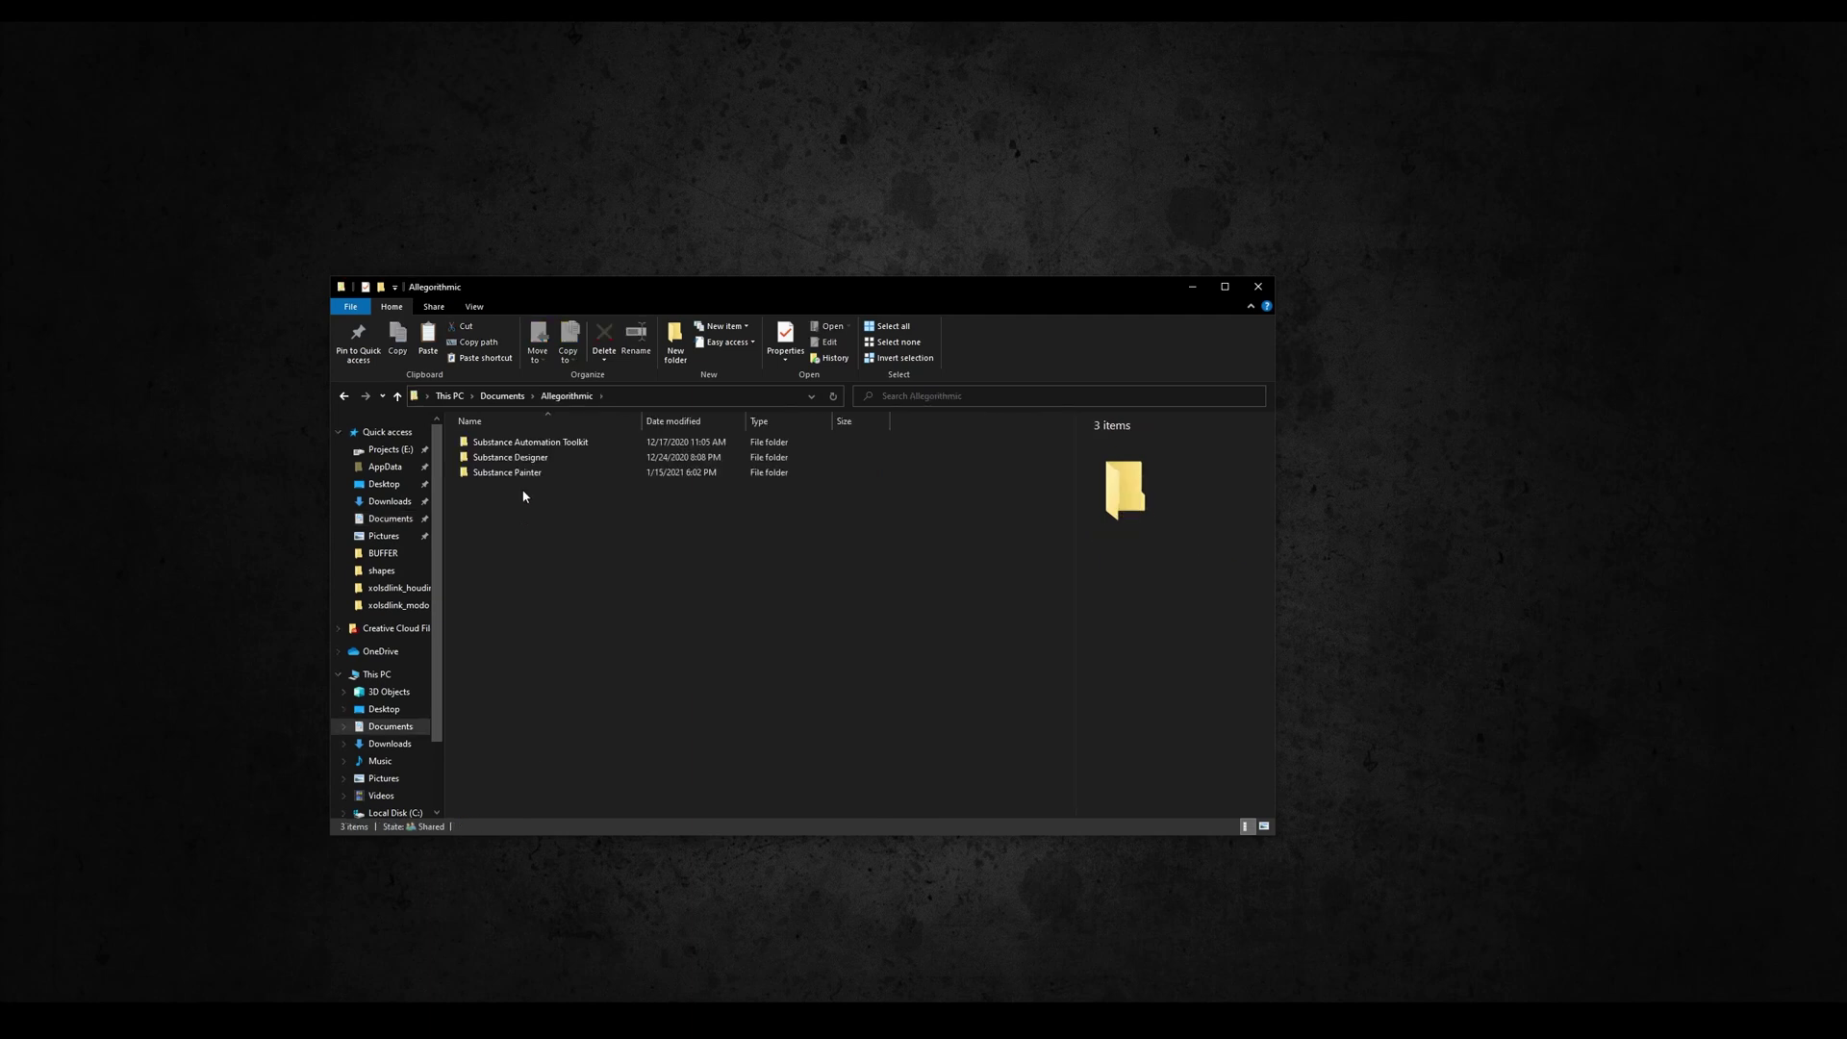
double_click(526, 460)
double_click(524, 469)
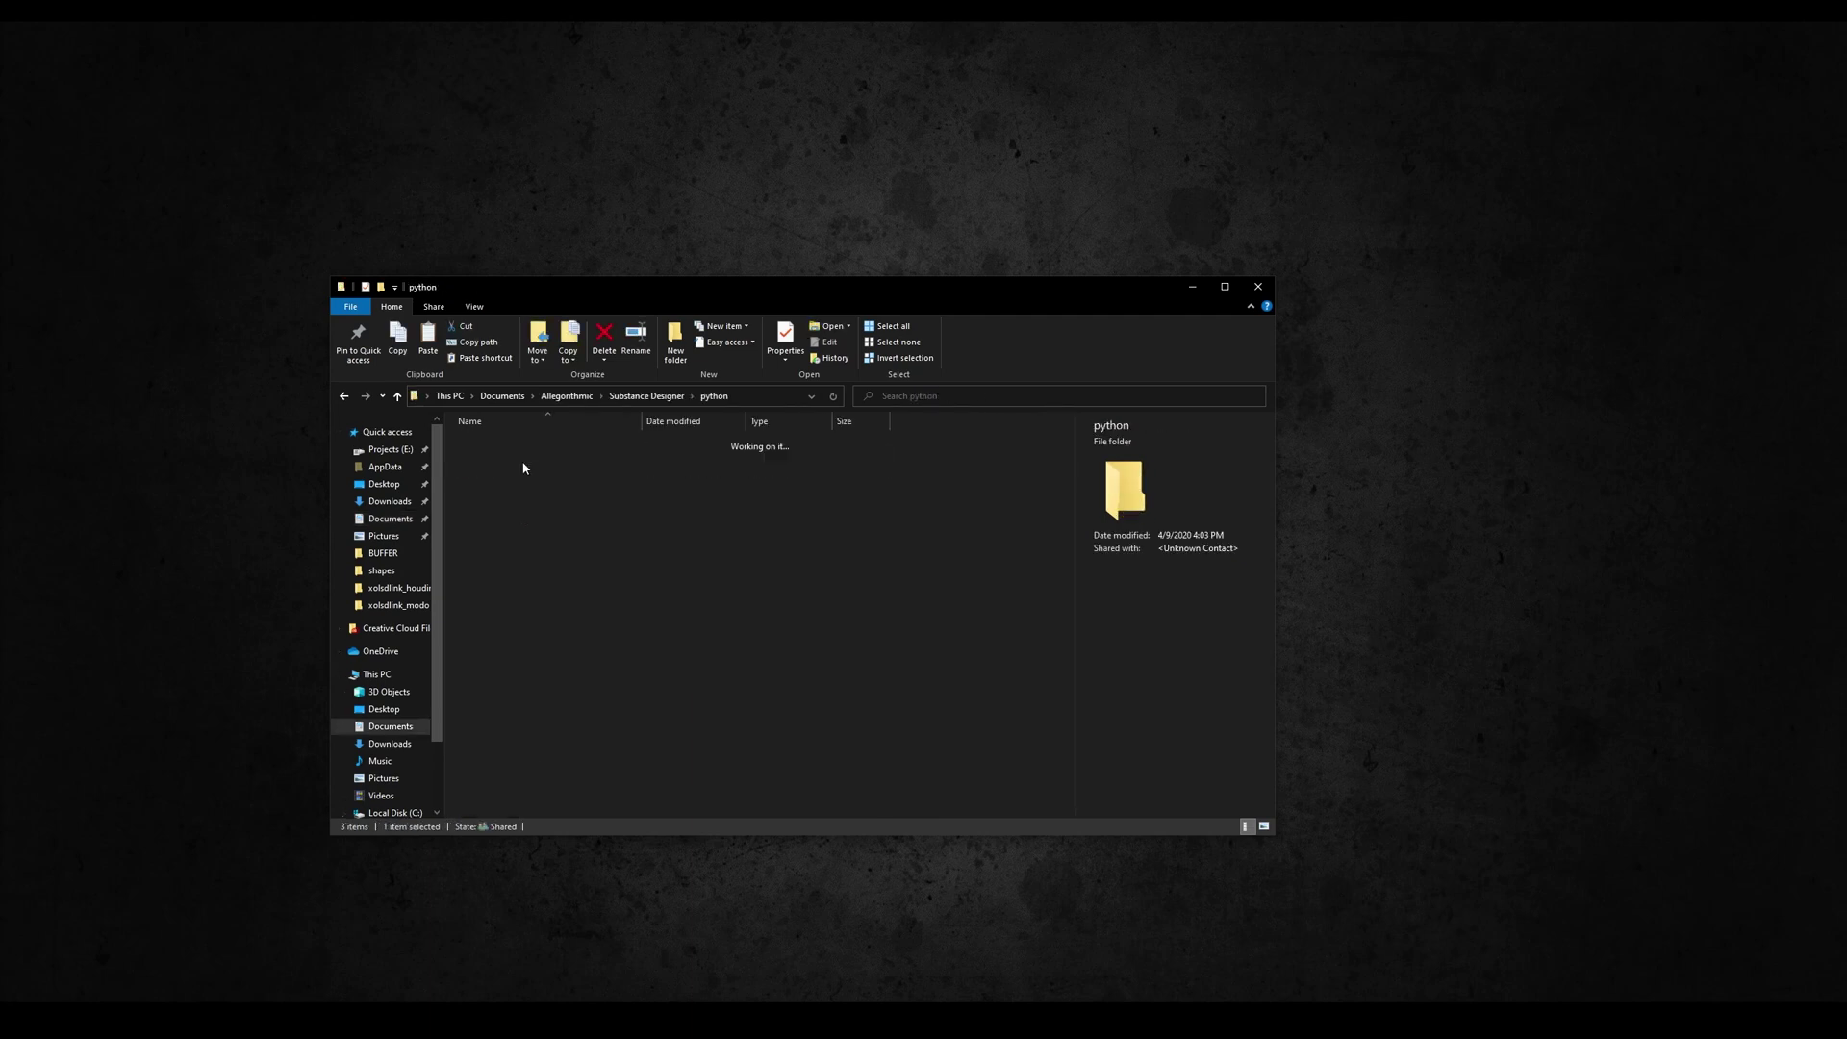
double_click(523, 444)
right_click(581, 517)
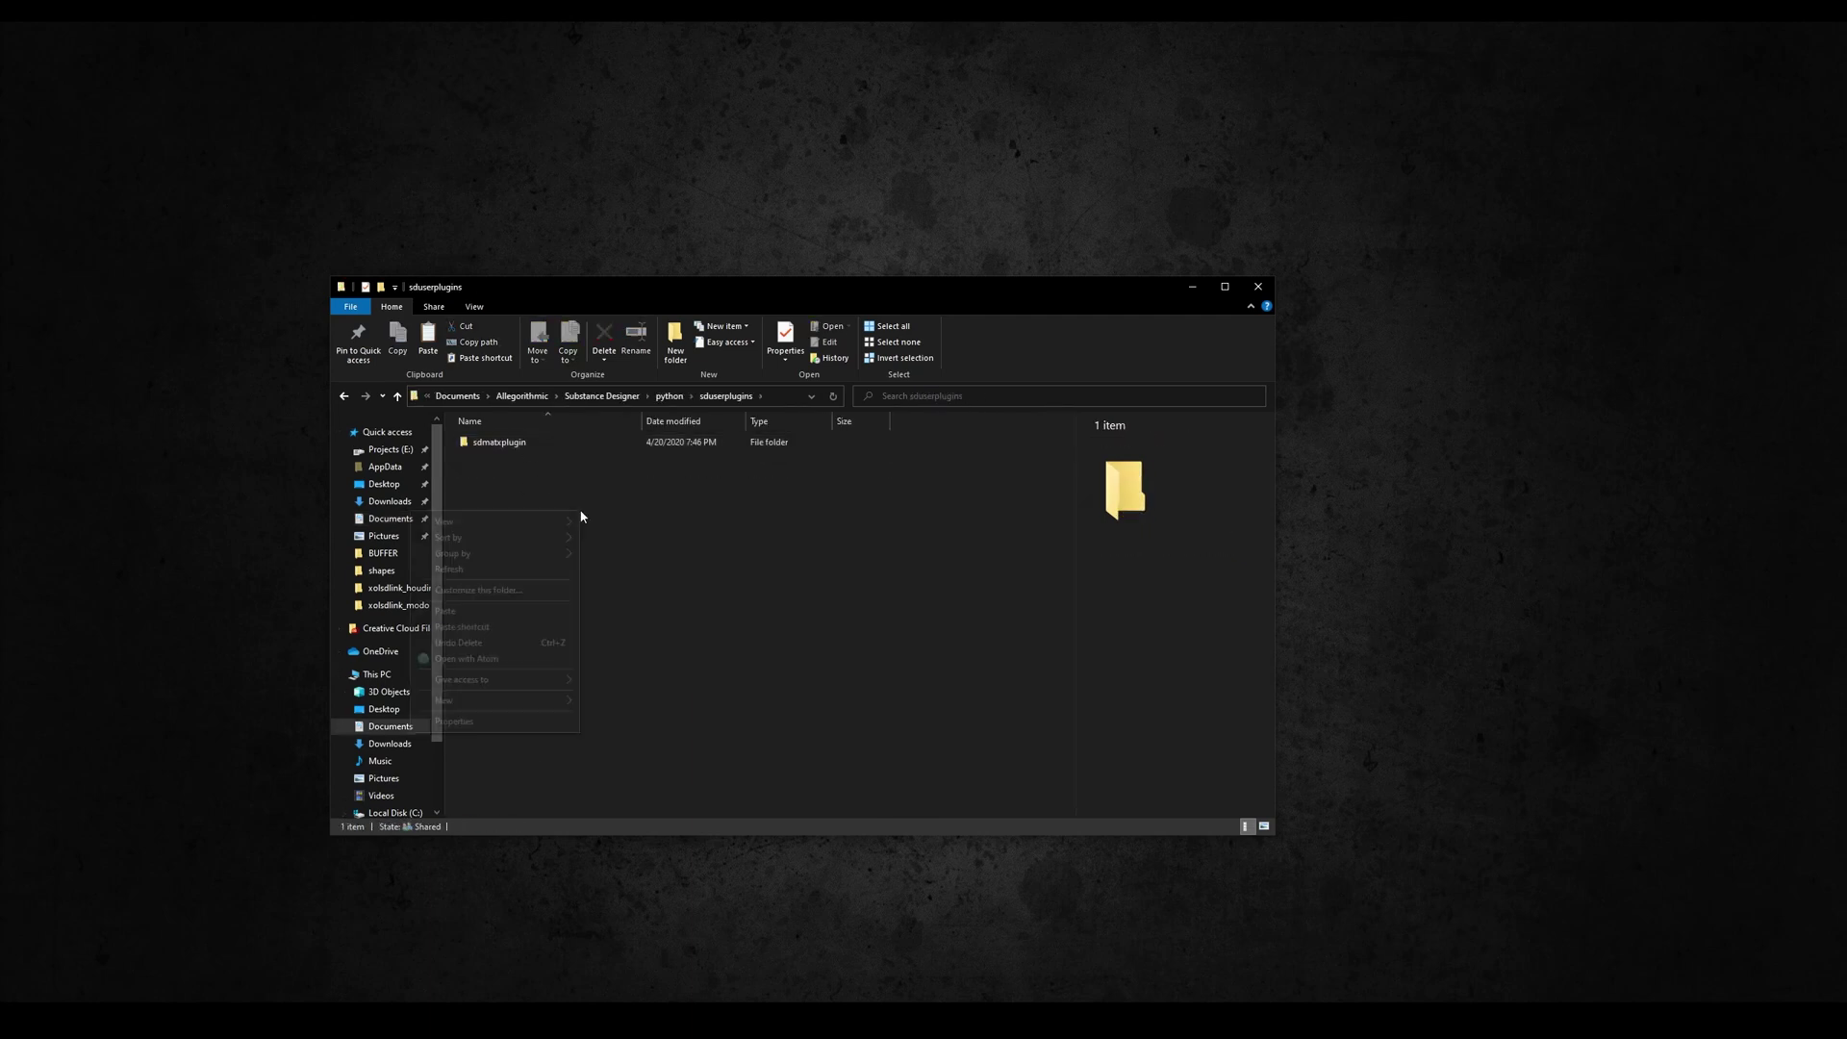
left_click(511, 615)
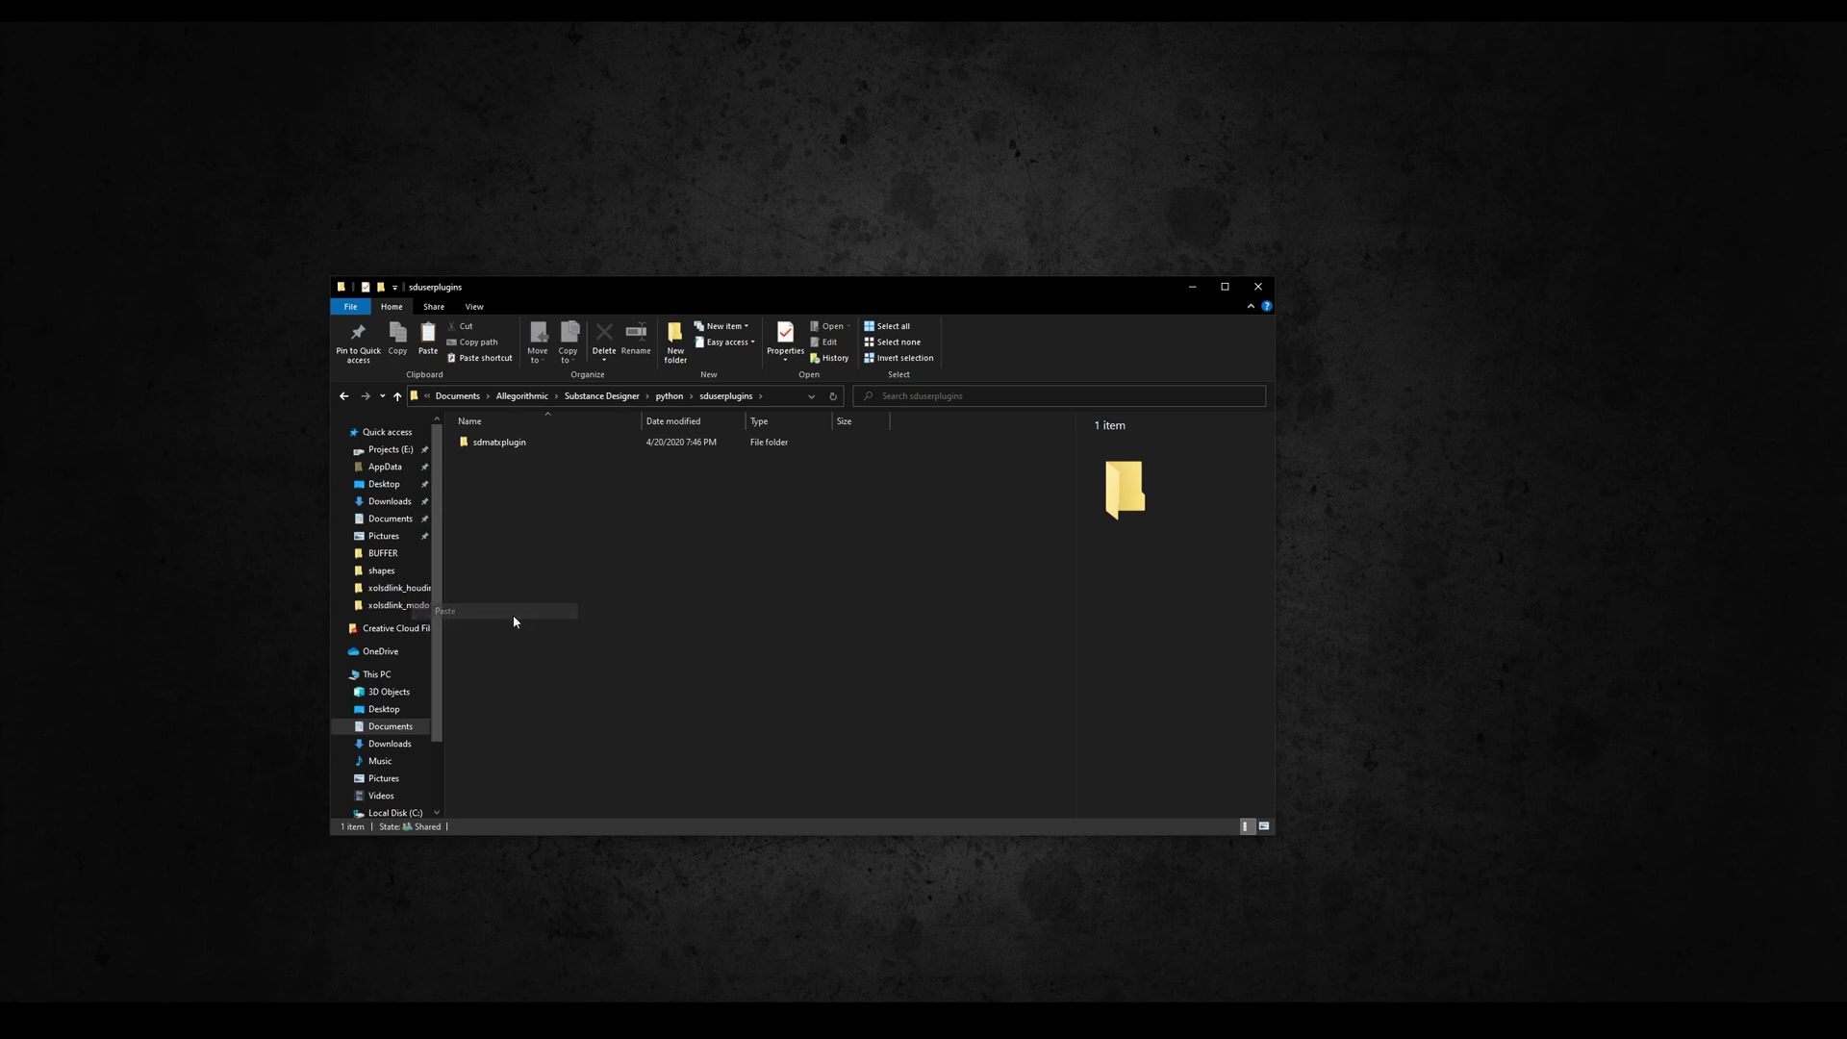
left_click(795, 631)
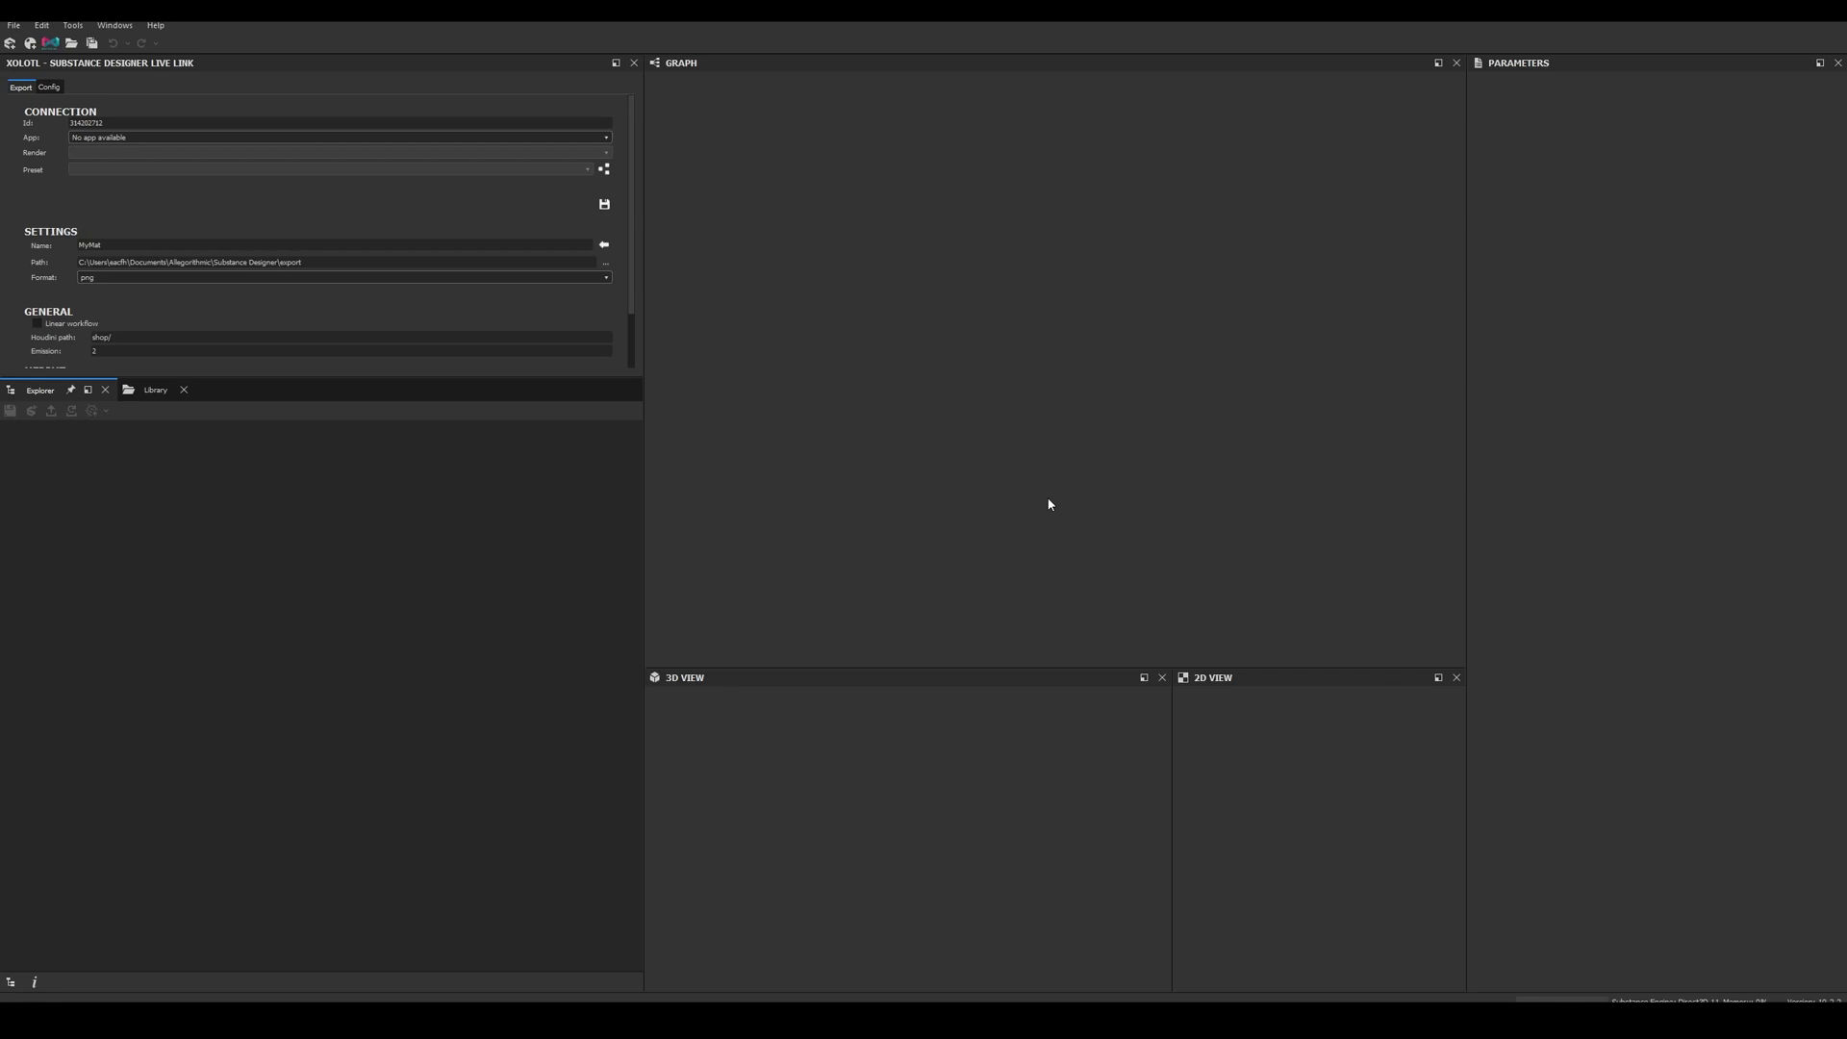
left_click(72, 25)
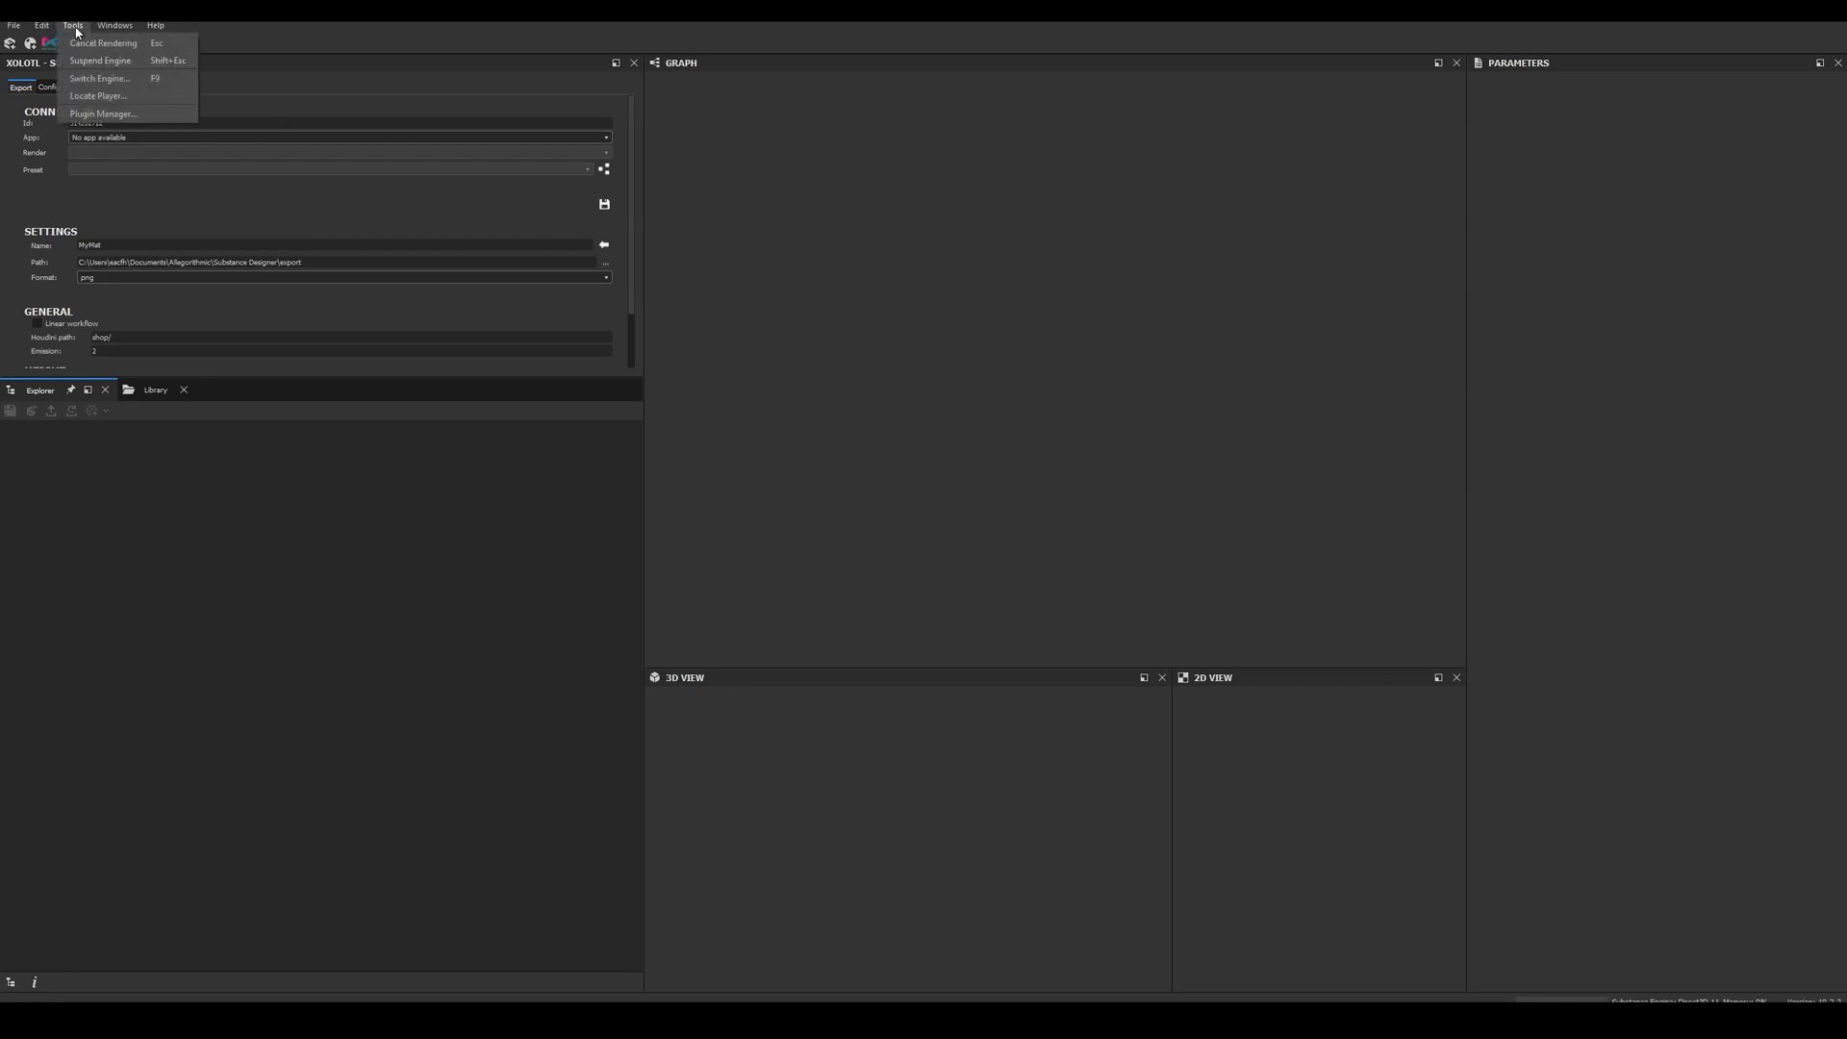
left_click(102, 112)
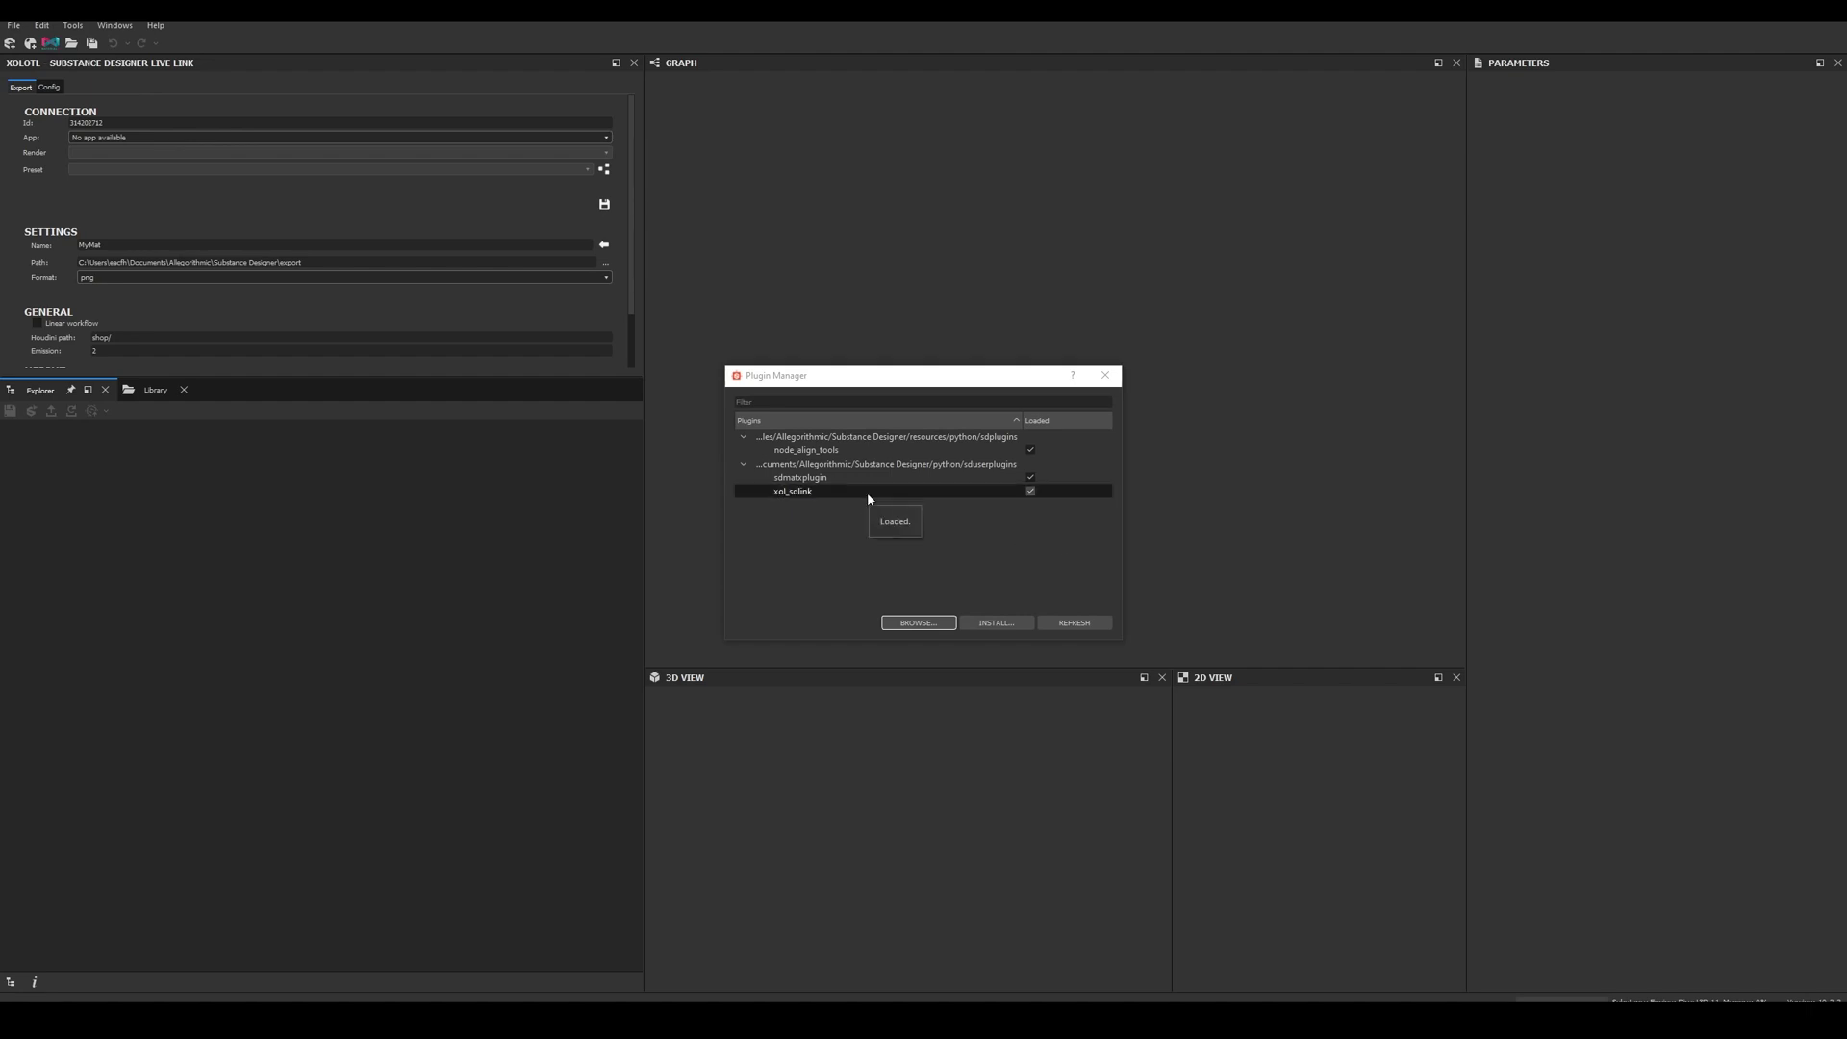
left_click(1105, 375)
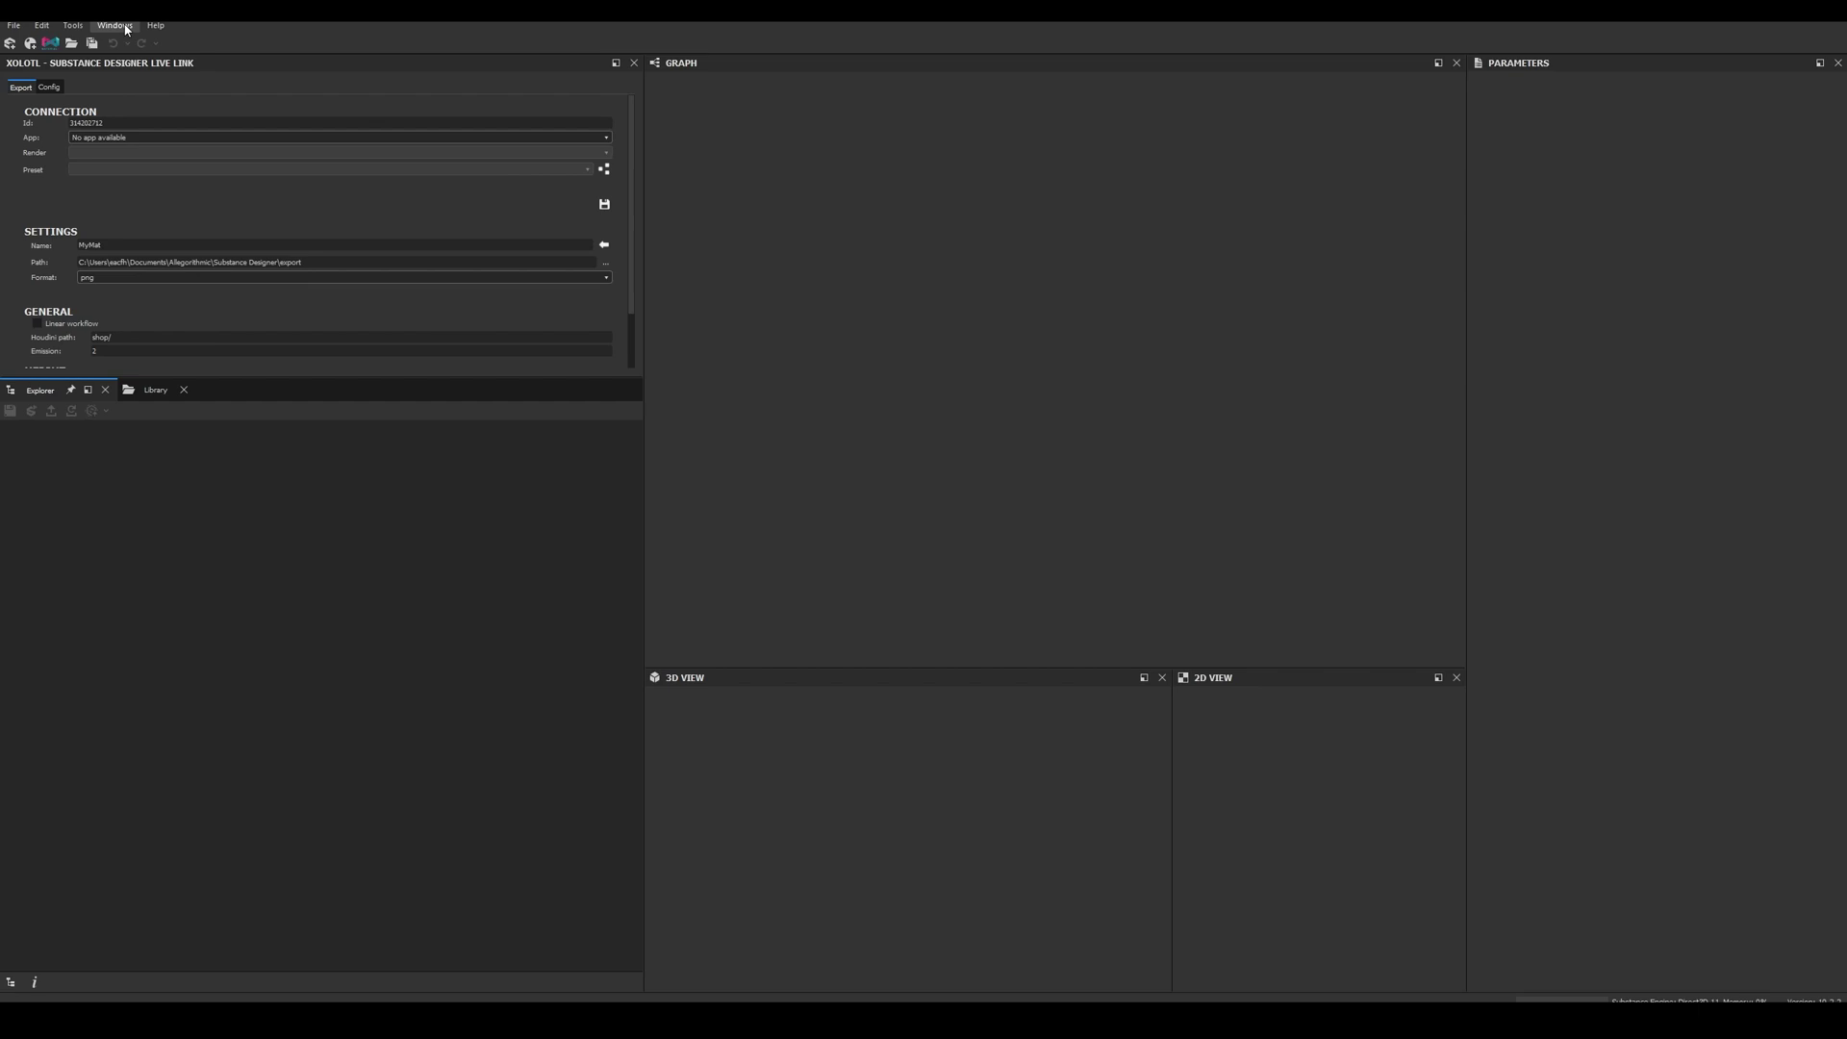
left_click(115, 25)
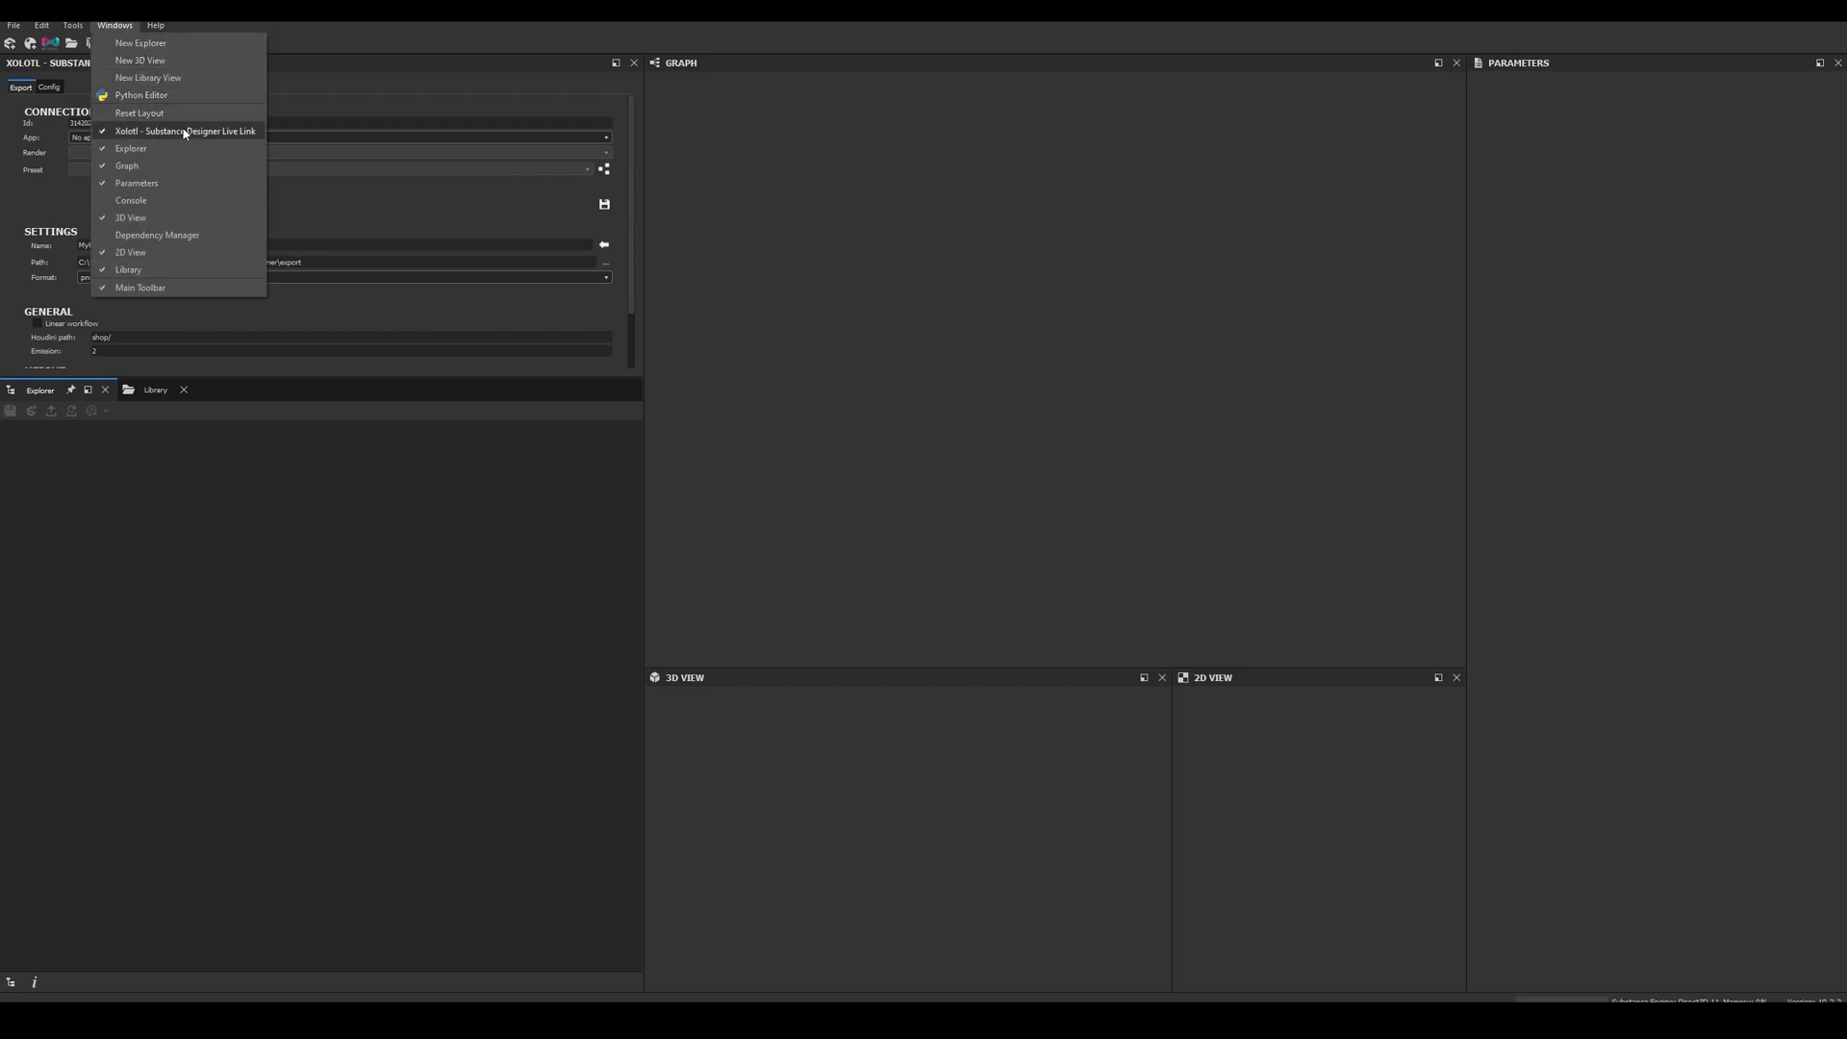
left_click(927, 433)
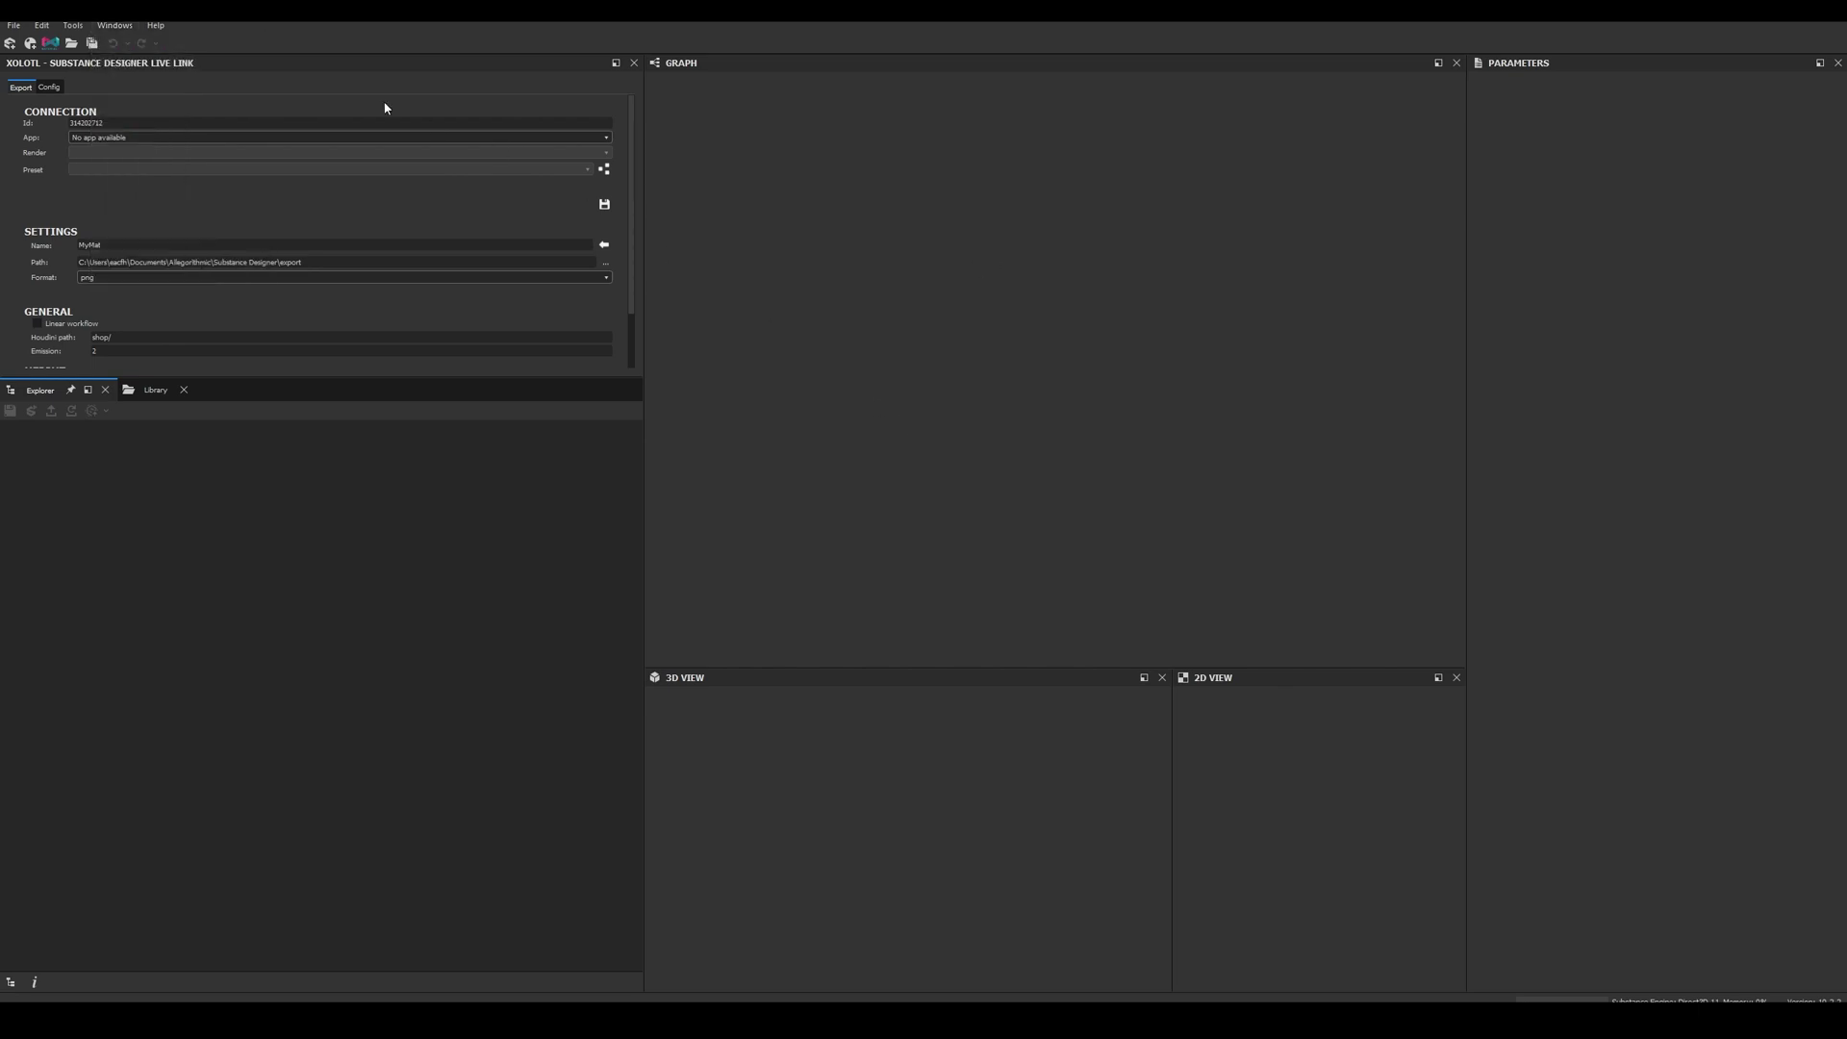
- Show the Live Link Config tab and scroll down to the per-app install path rows
left_click(48, 88)
scroll(65, 234, "down", 3)
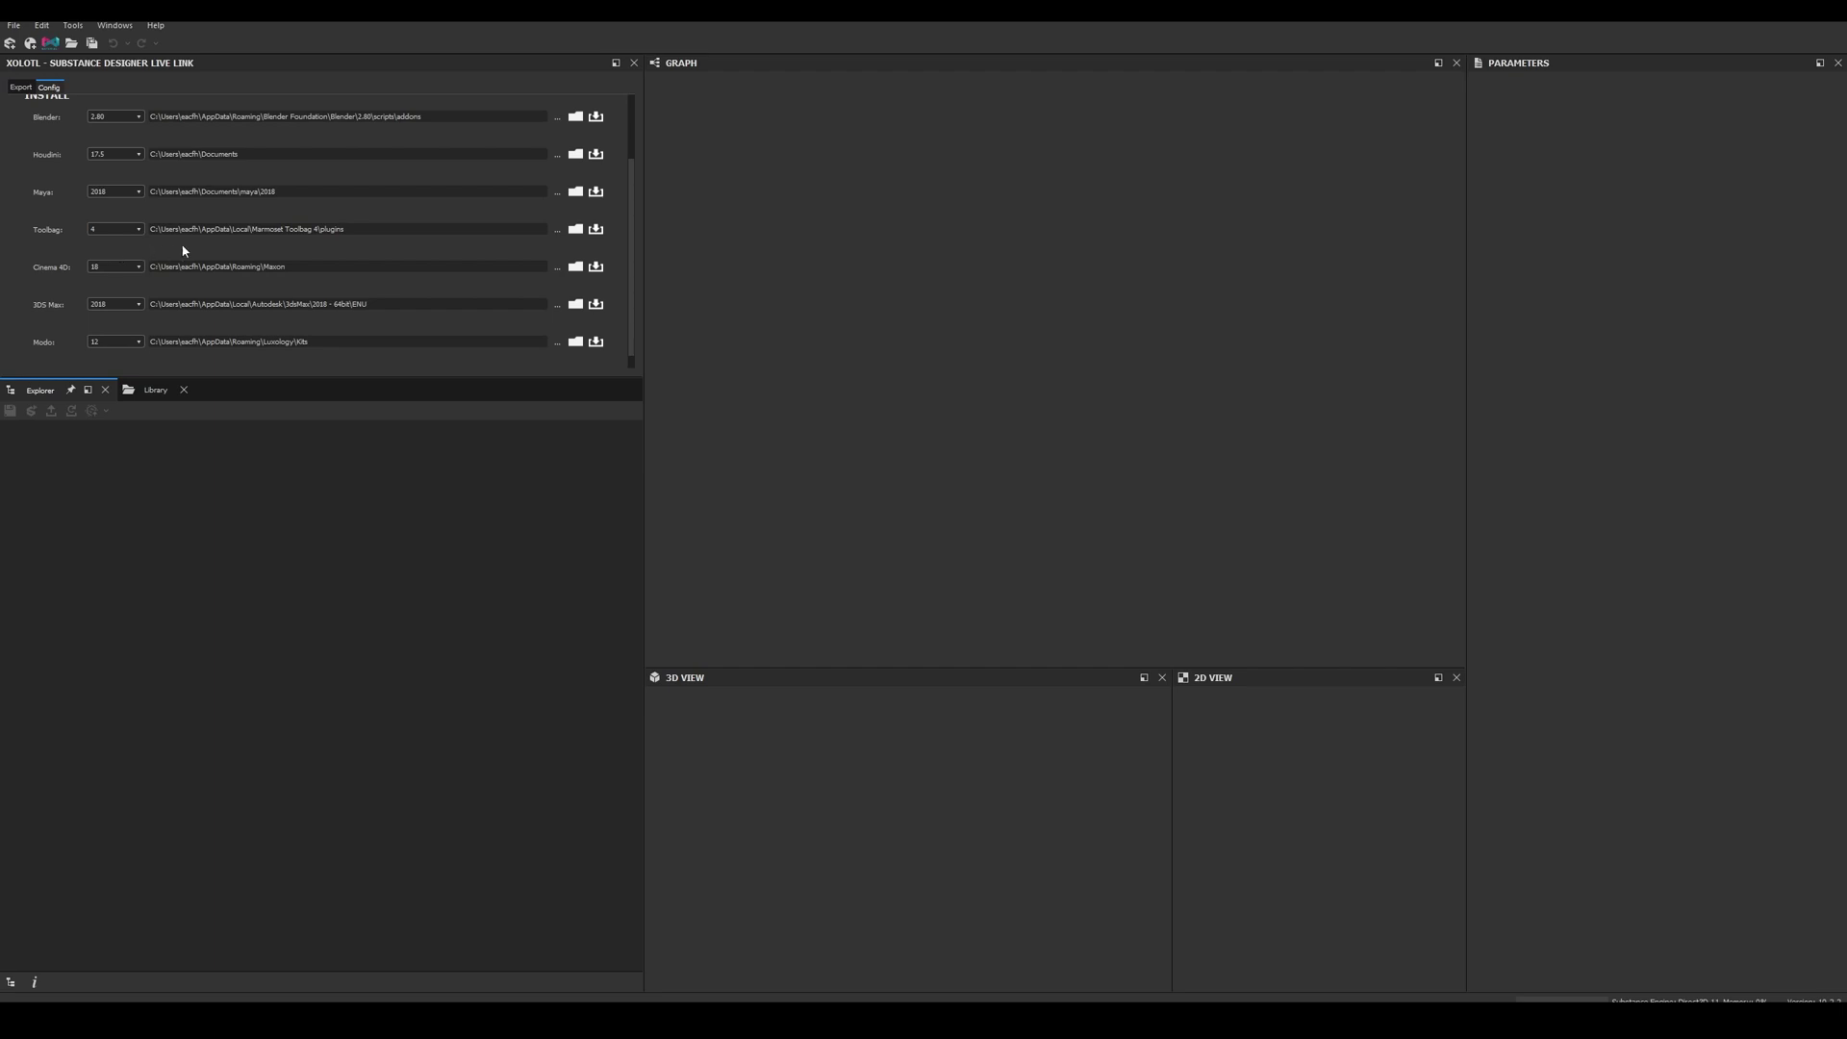
- Open Toolbag's plugins folder from its install row and select the installed xol_sdlink folder
left_click(576, 230)
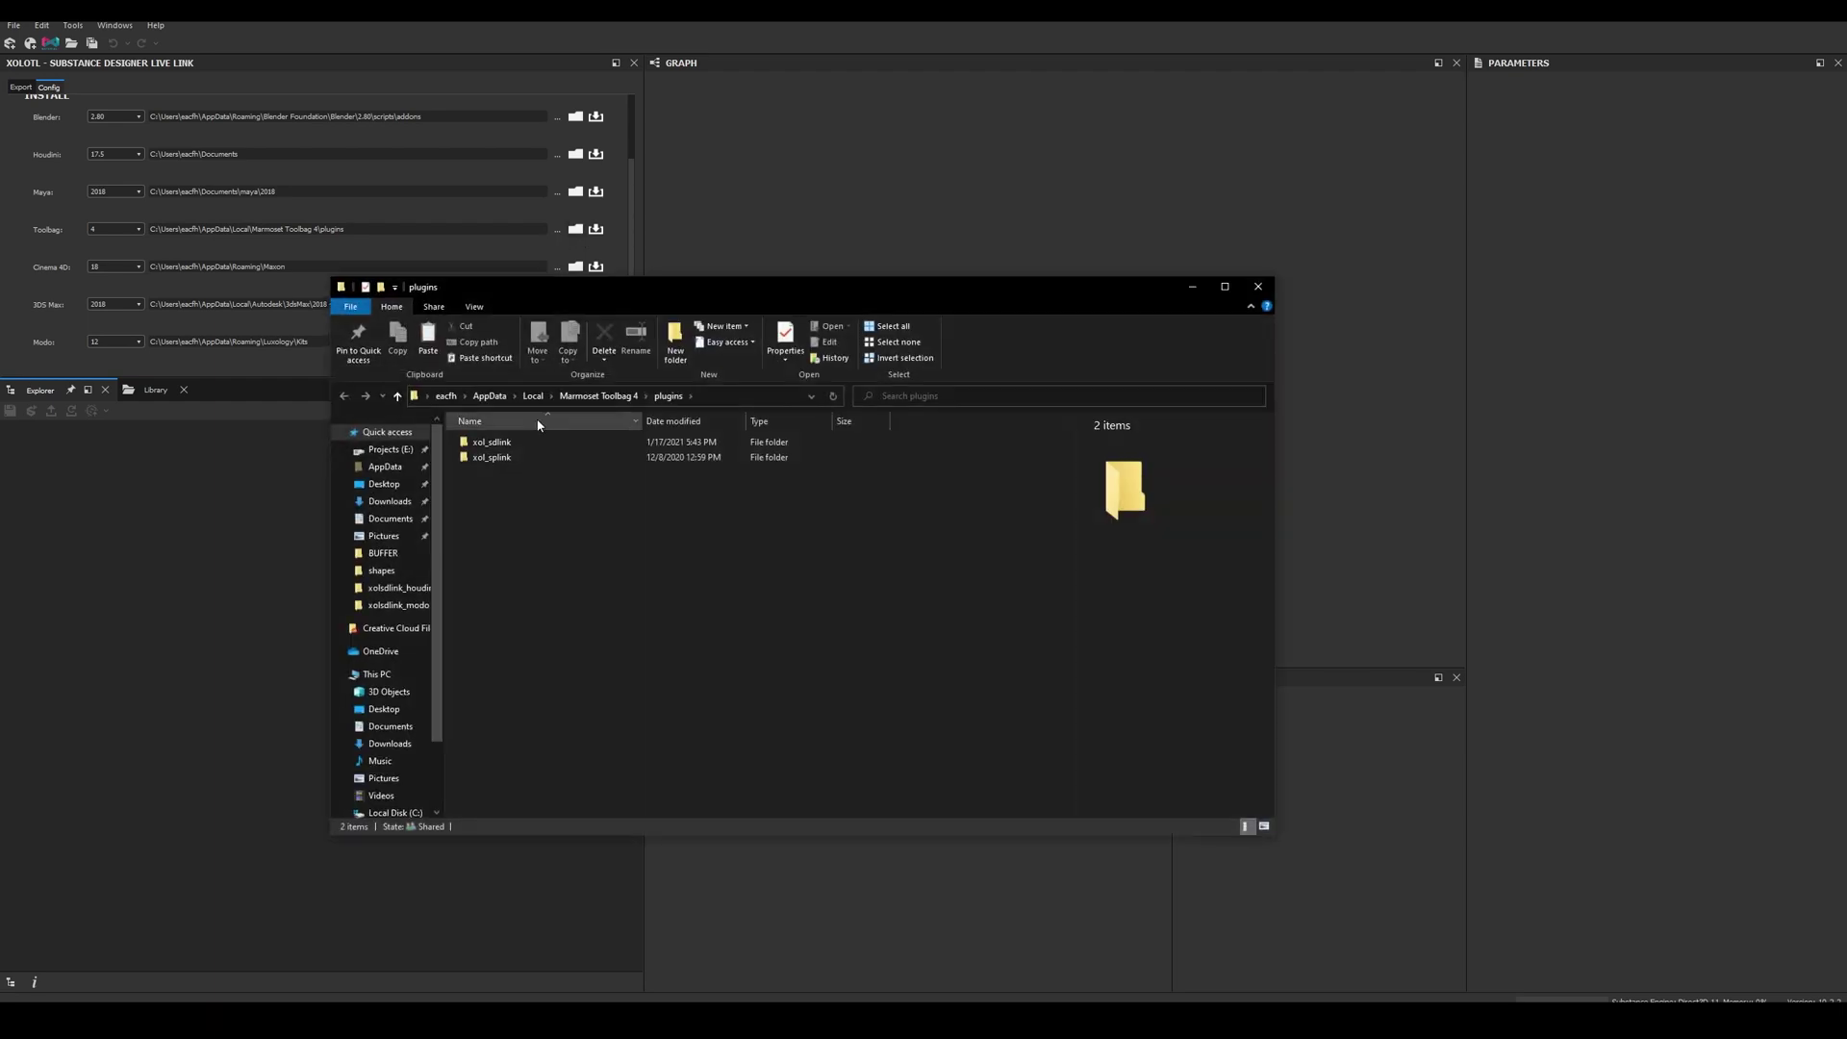
left_click(529, 443)
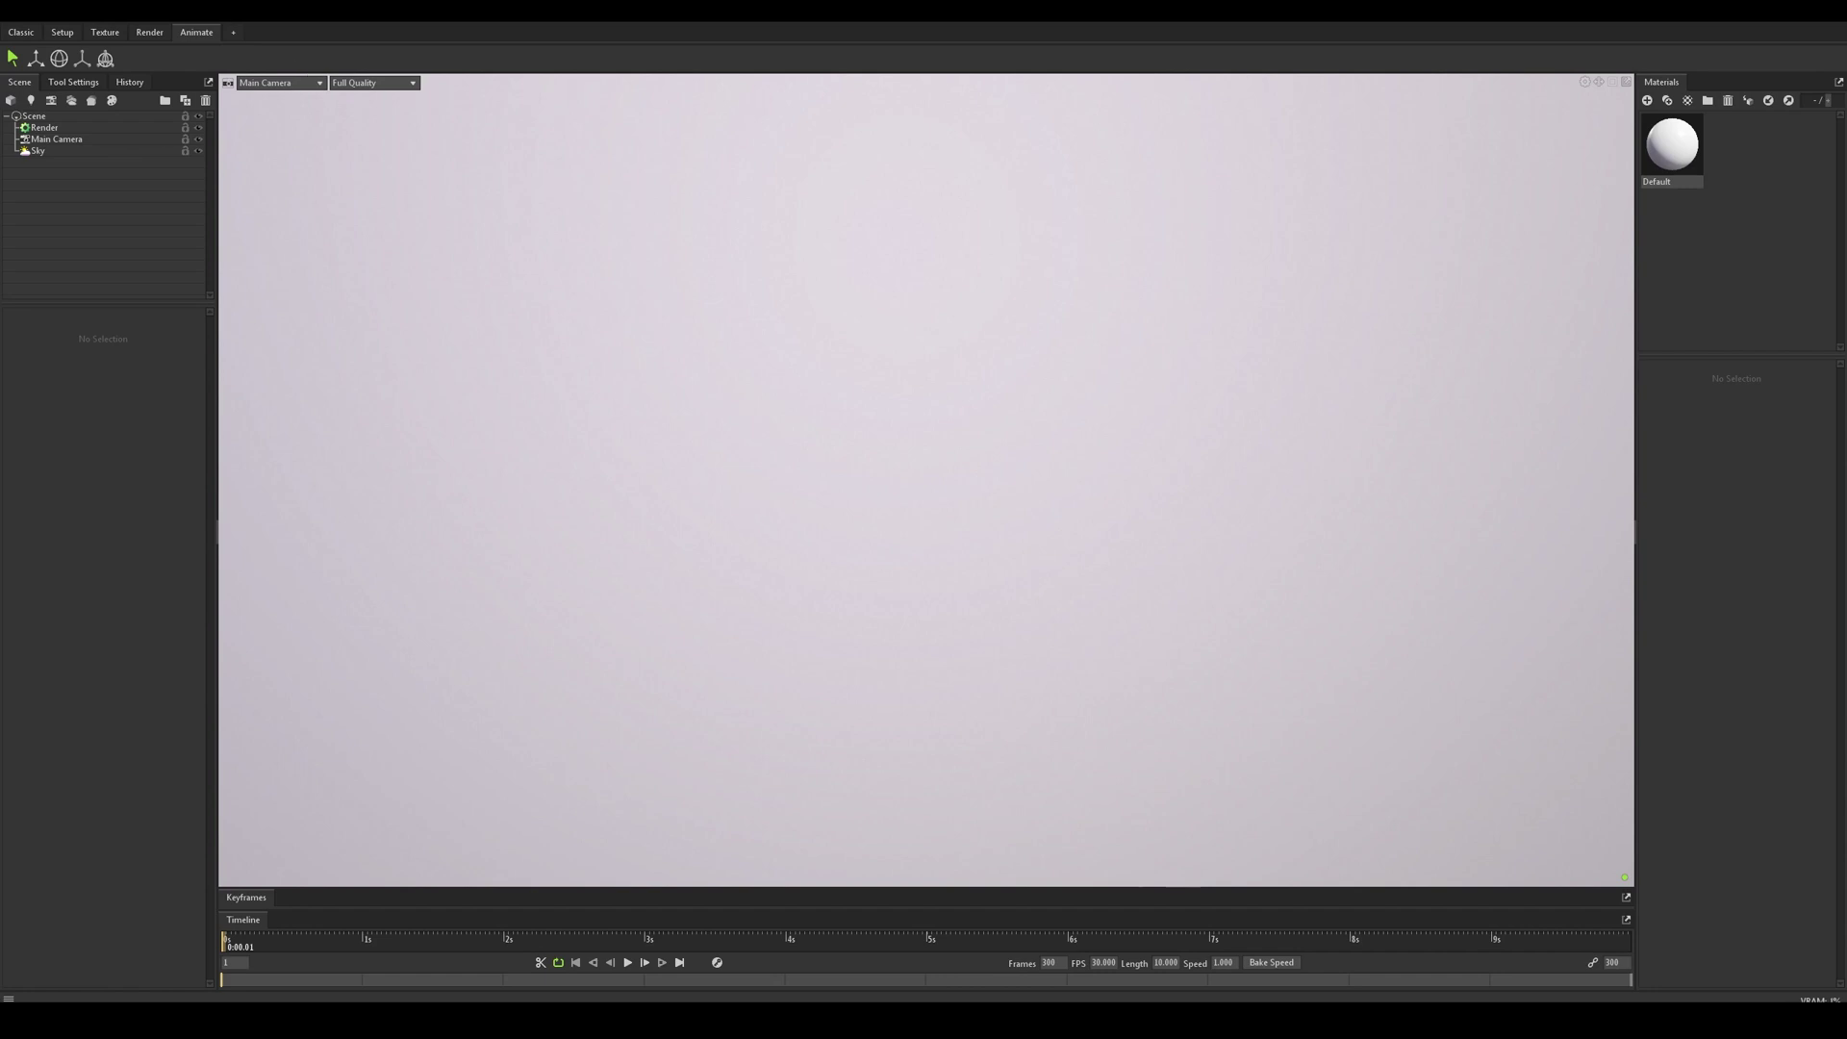
- Launch the xol_sdlink plugin from Toolbag's Edit > Plugins menu
left_click(69, 21)
mouse_move(111, 104)
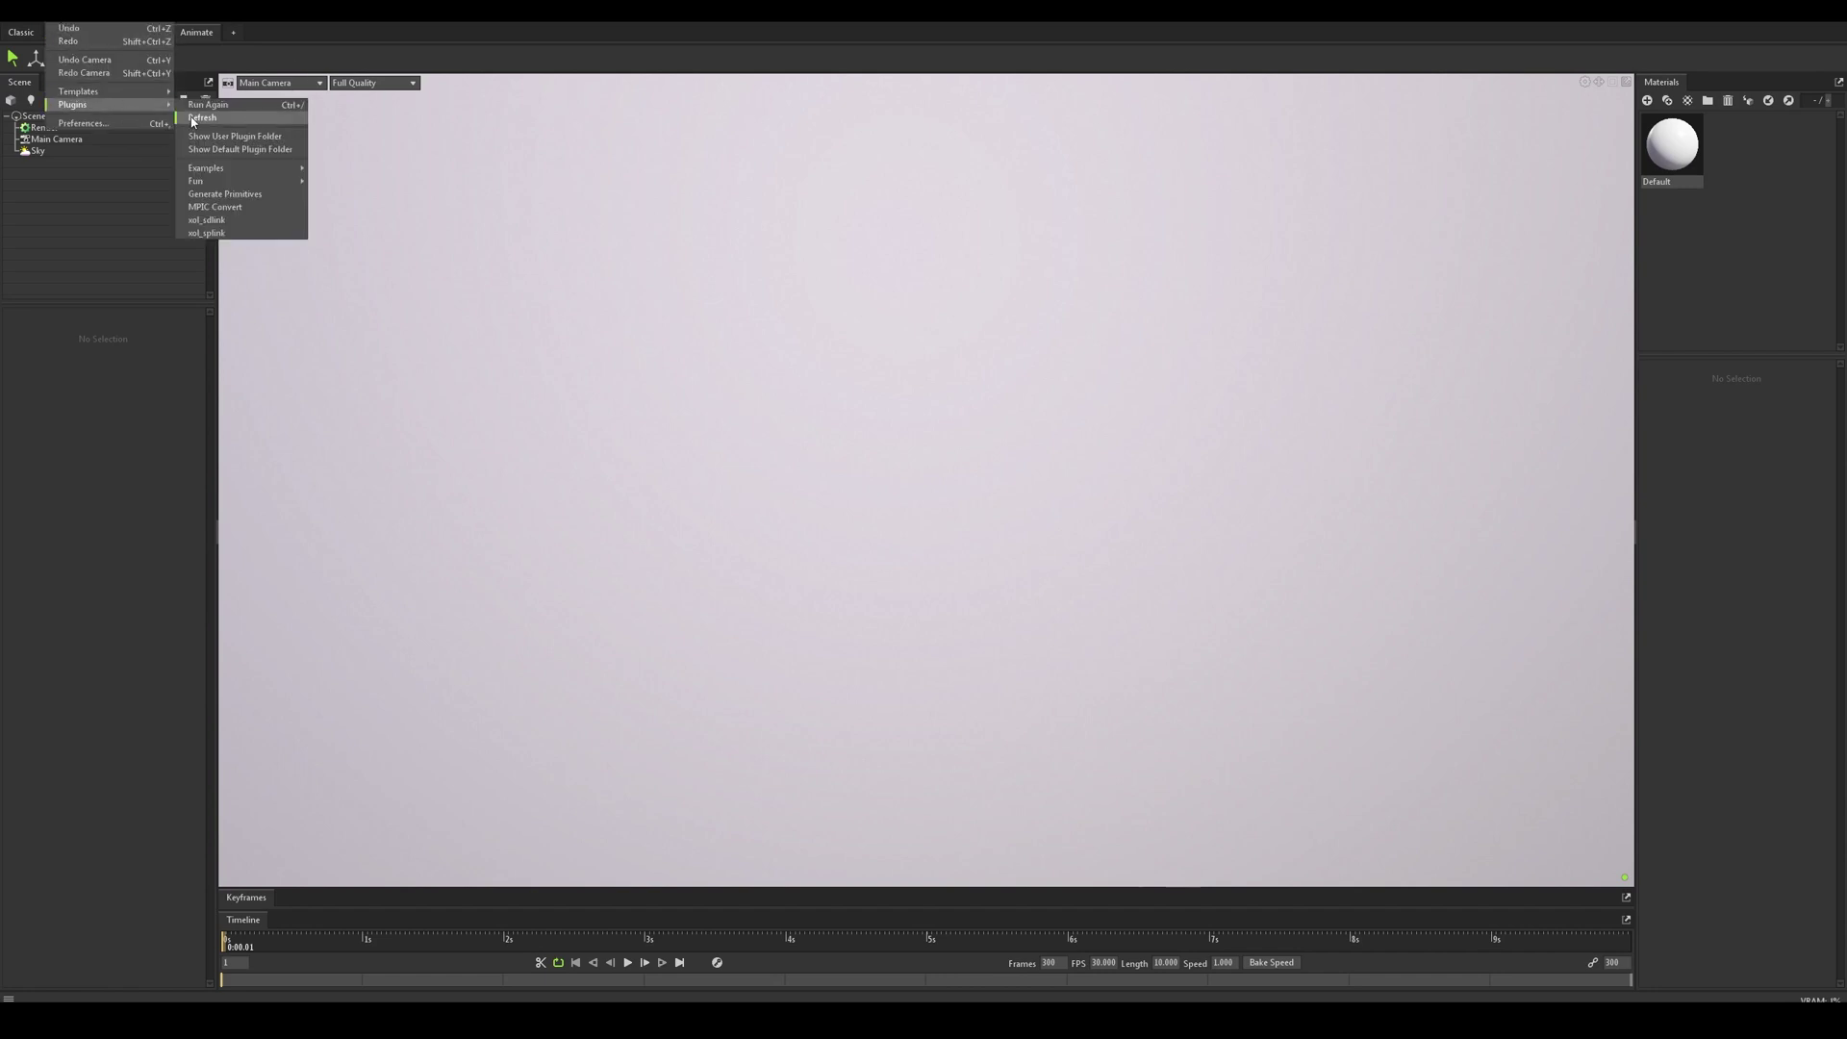
left_click(220, 222)
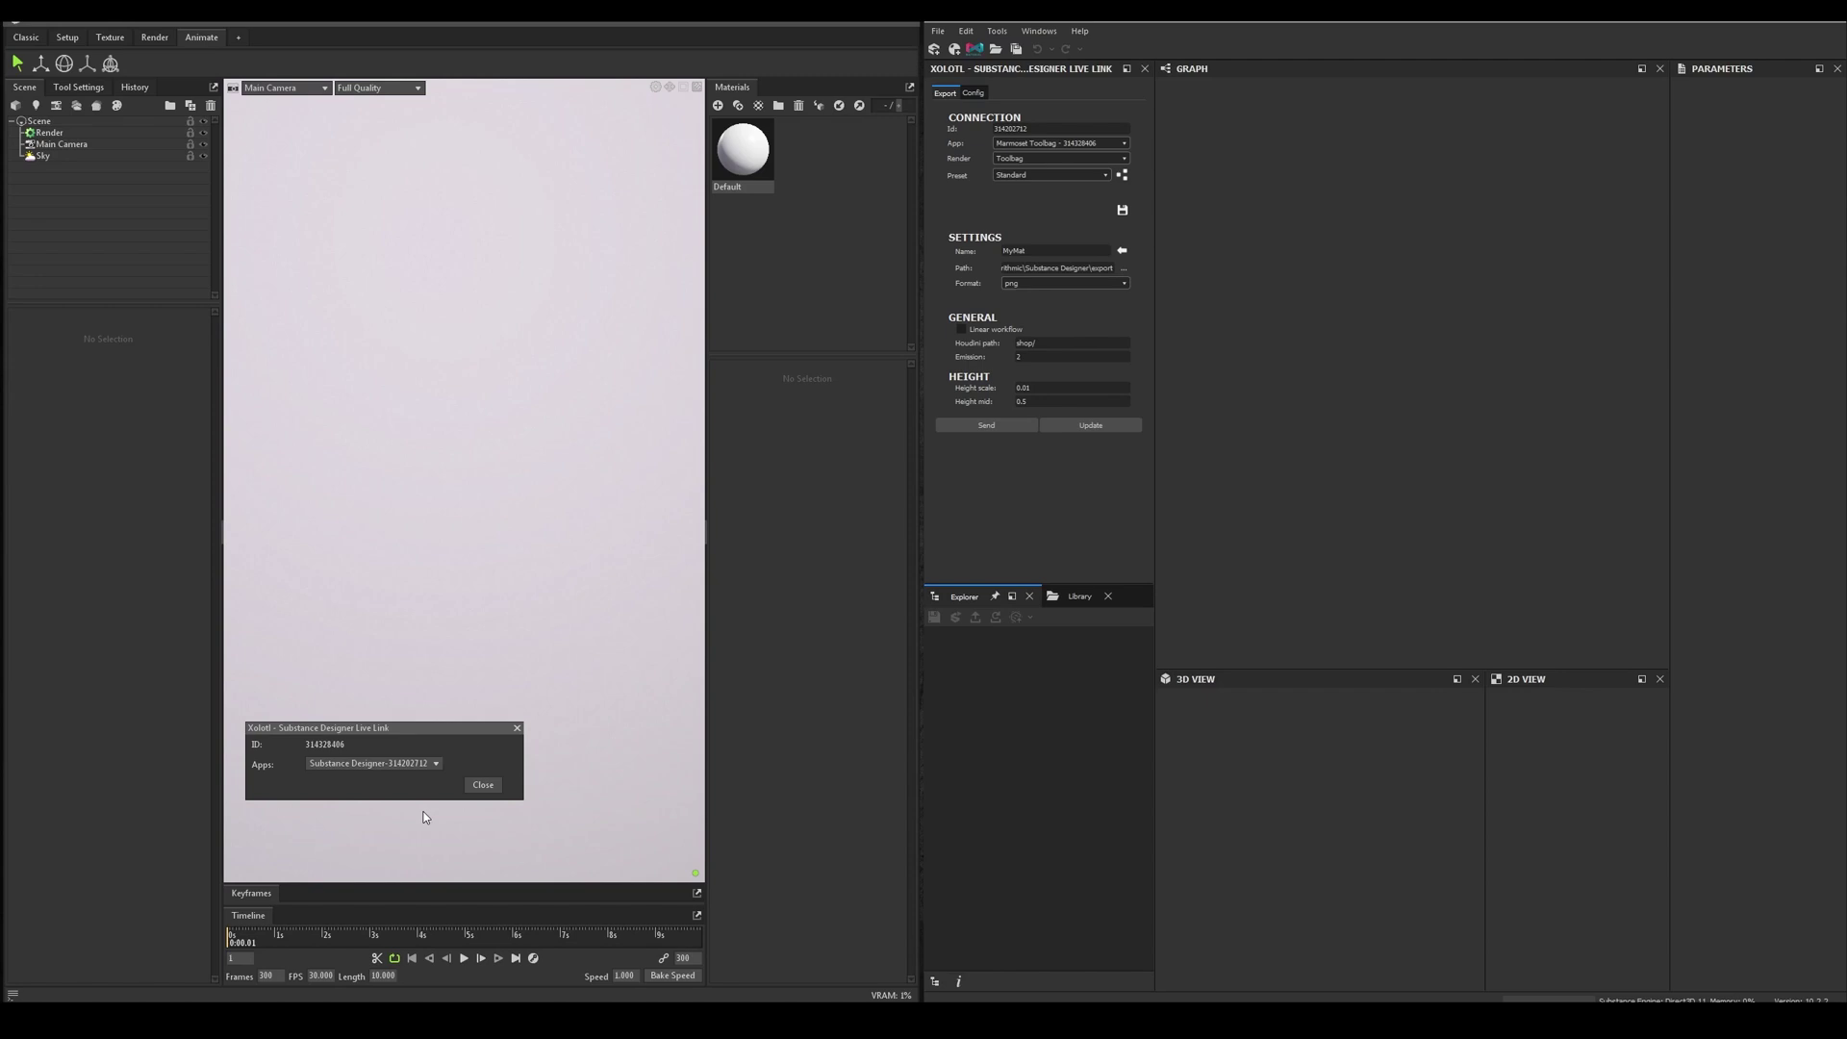
- Close the Live Link dialog and relaunch xol_sdlink from Edit > Plugins
left_click(483, 785)
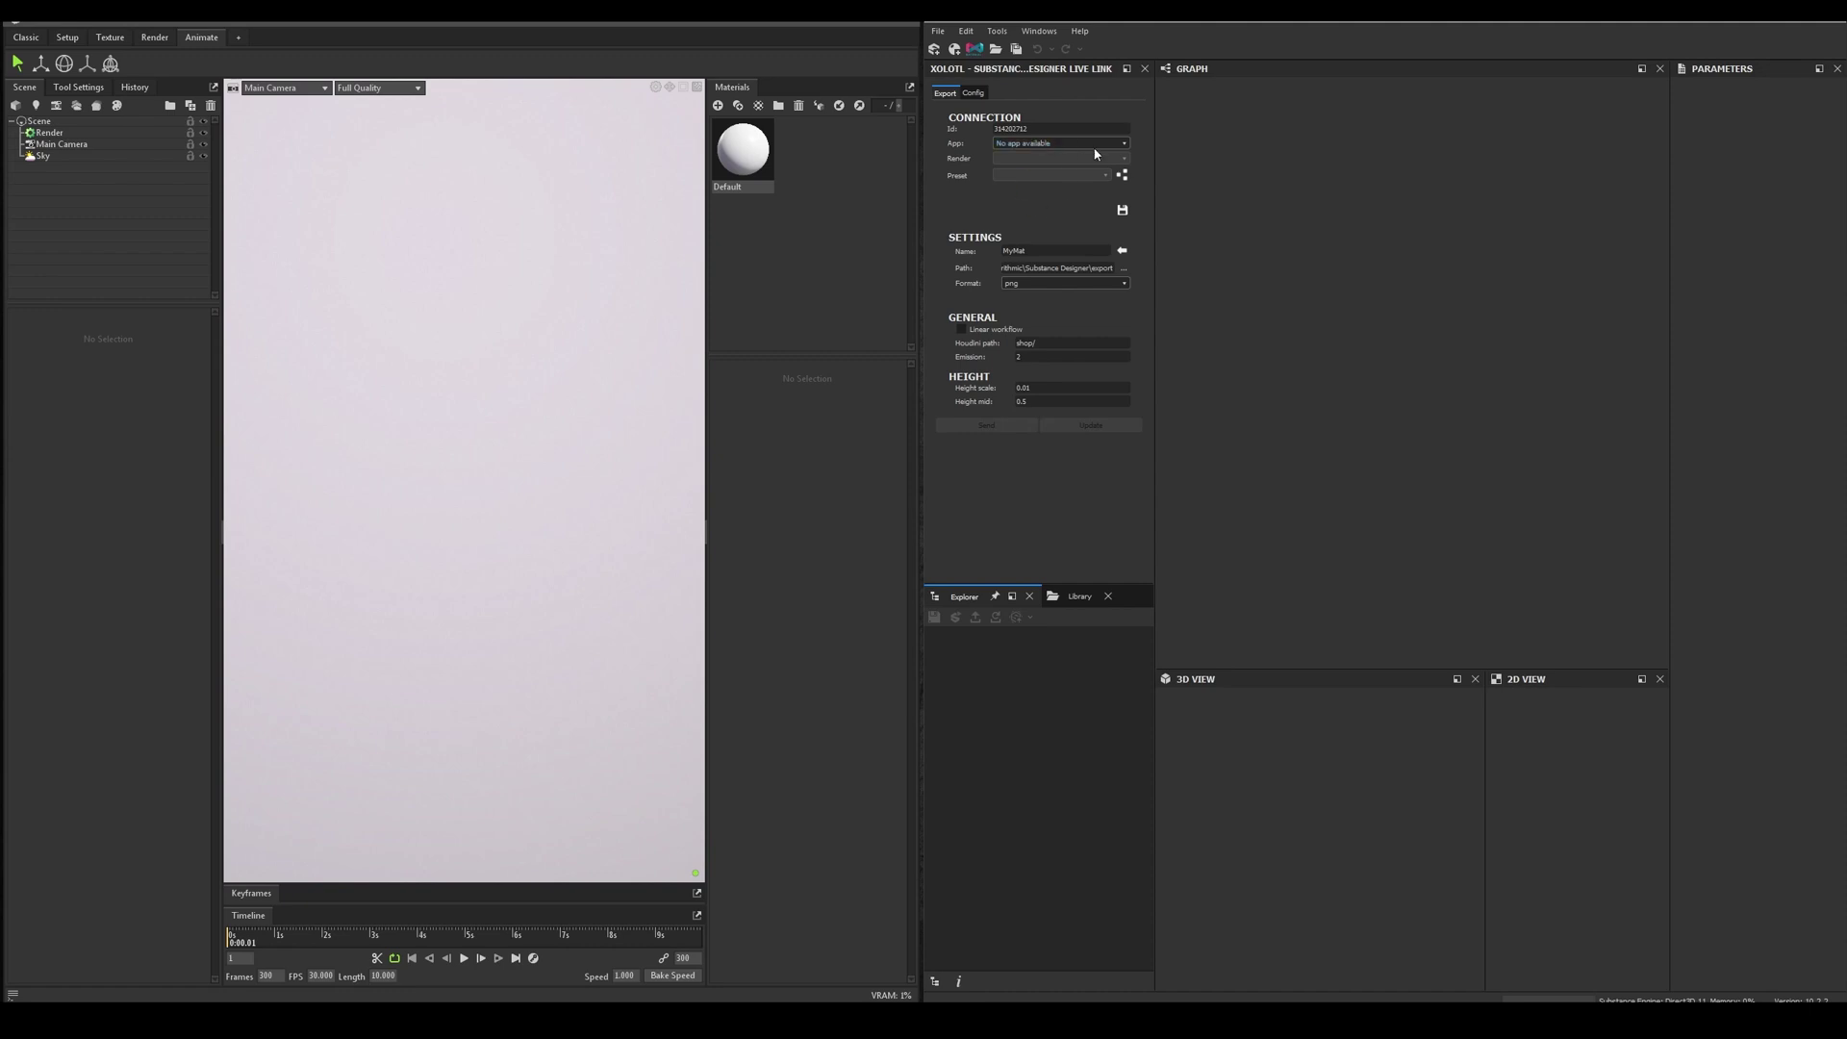
left_click(60, 21)
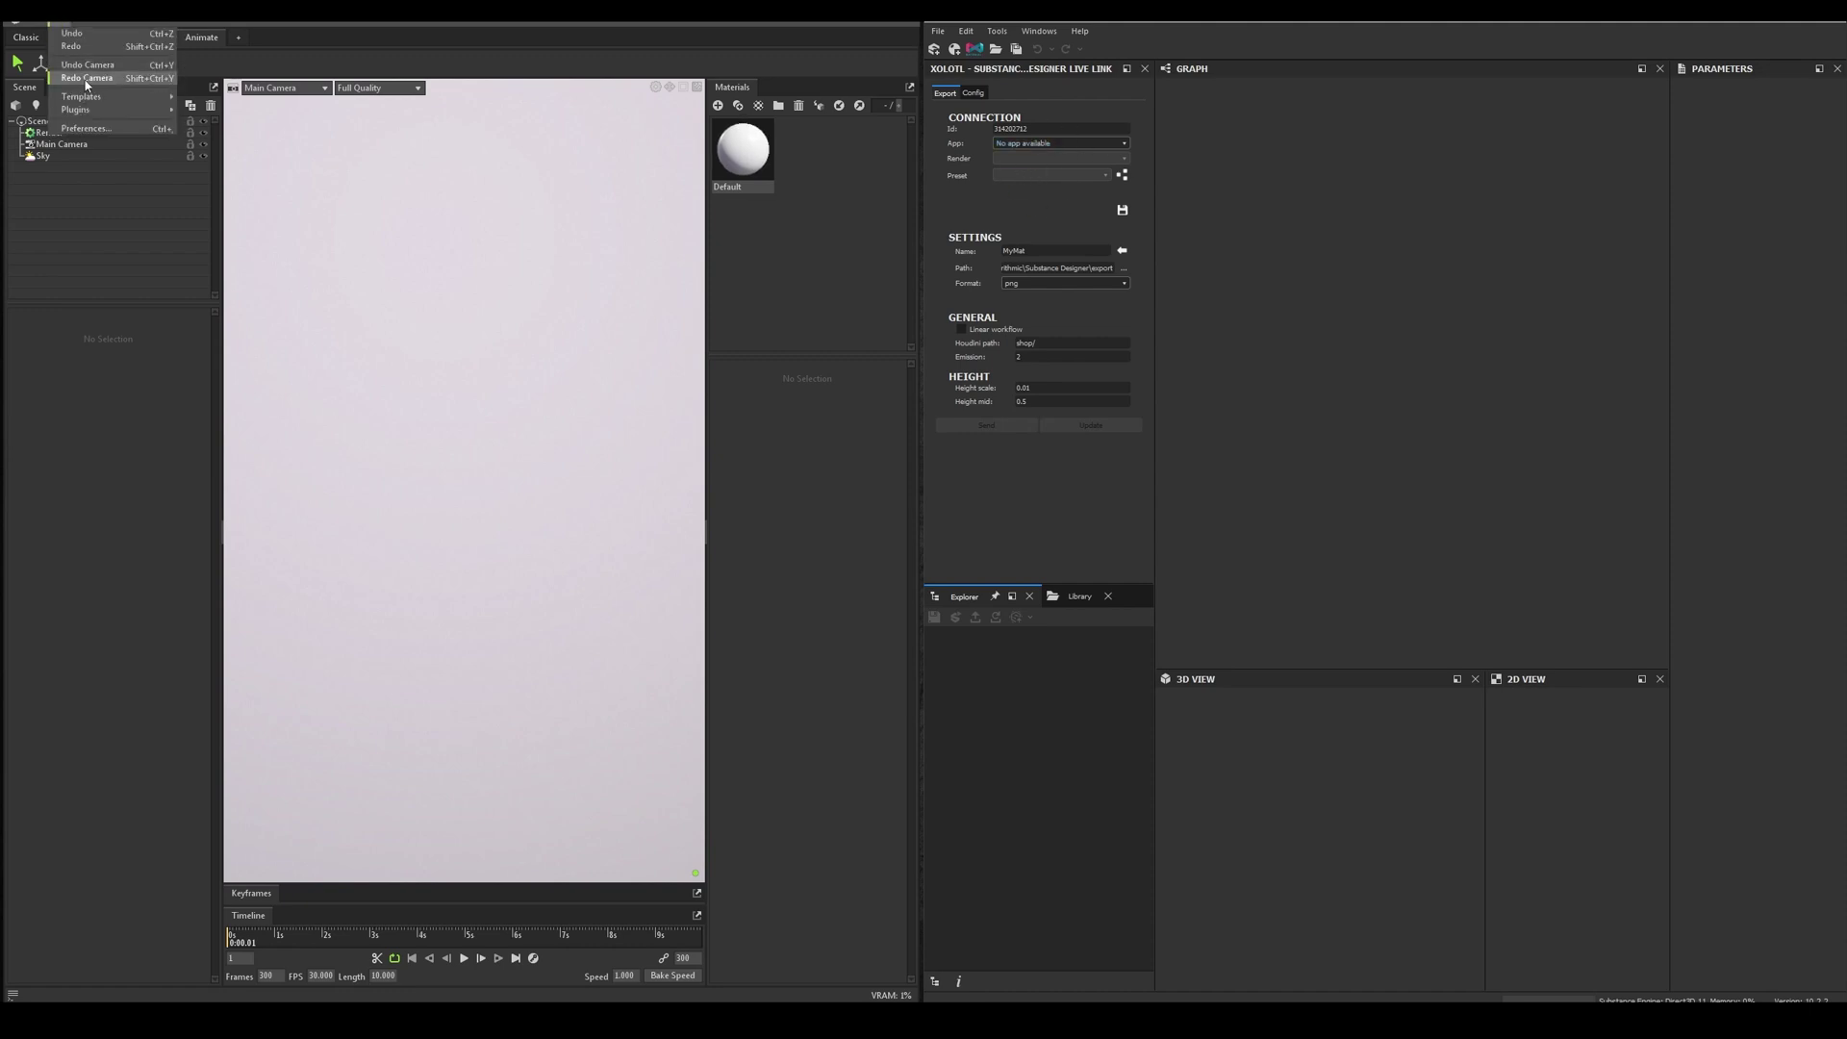
mouse_move(97, 109)
left_click(235, 224)
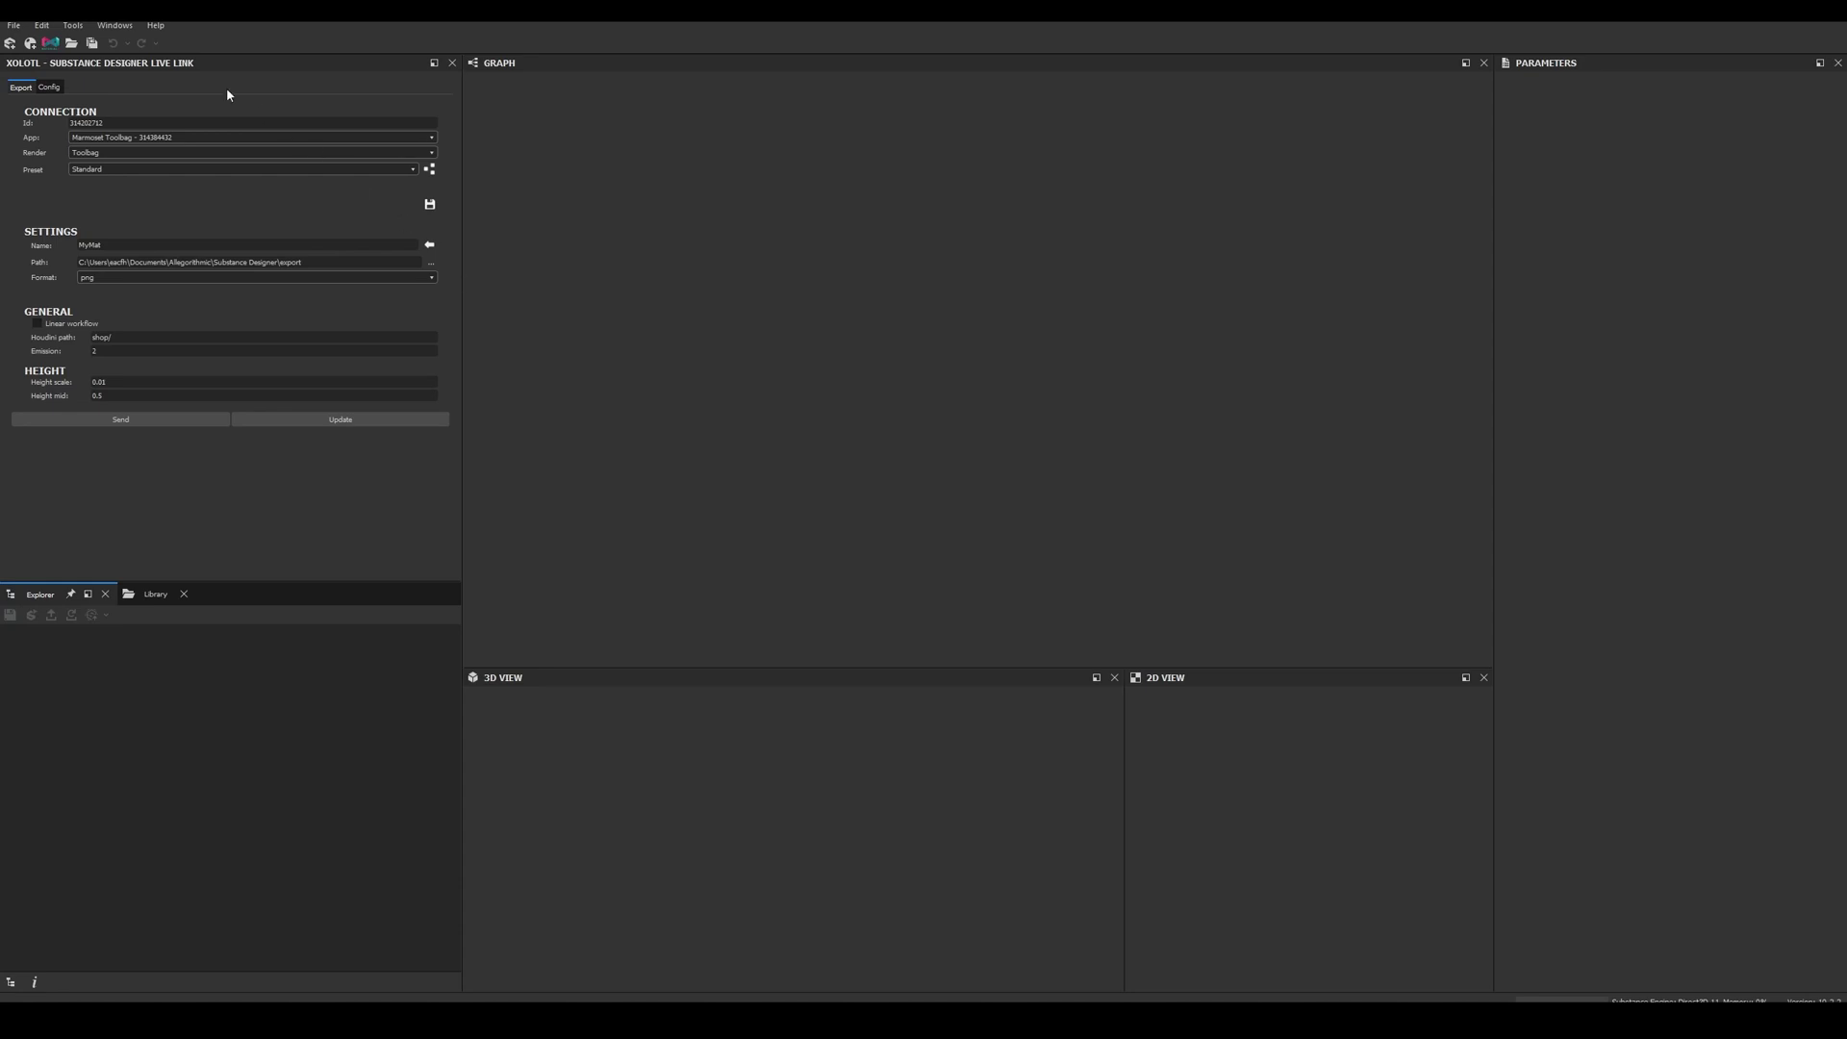
- In the Python Editor's Live Link Config tab, paste the licence key into Key and verify it
left_click(115, 25)
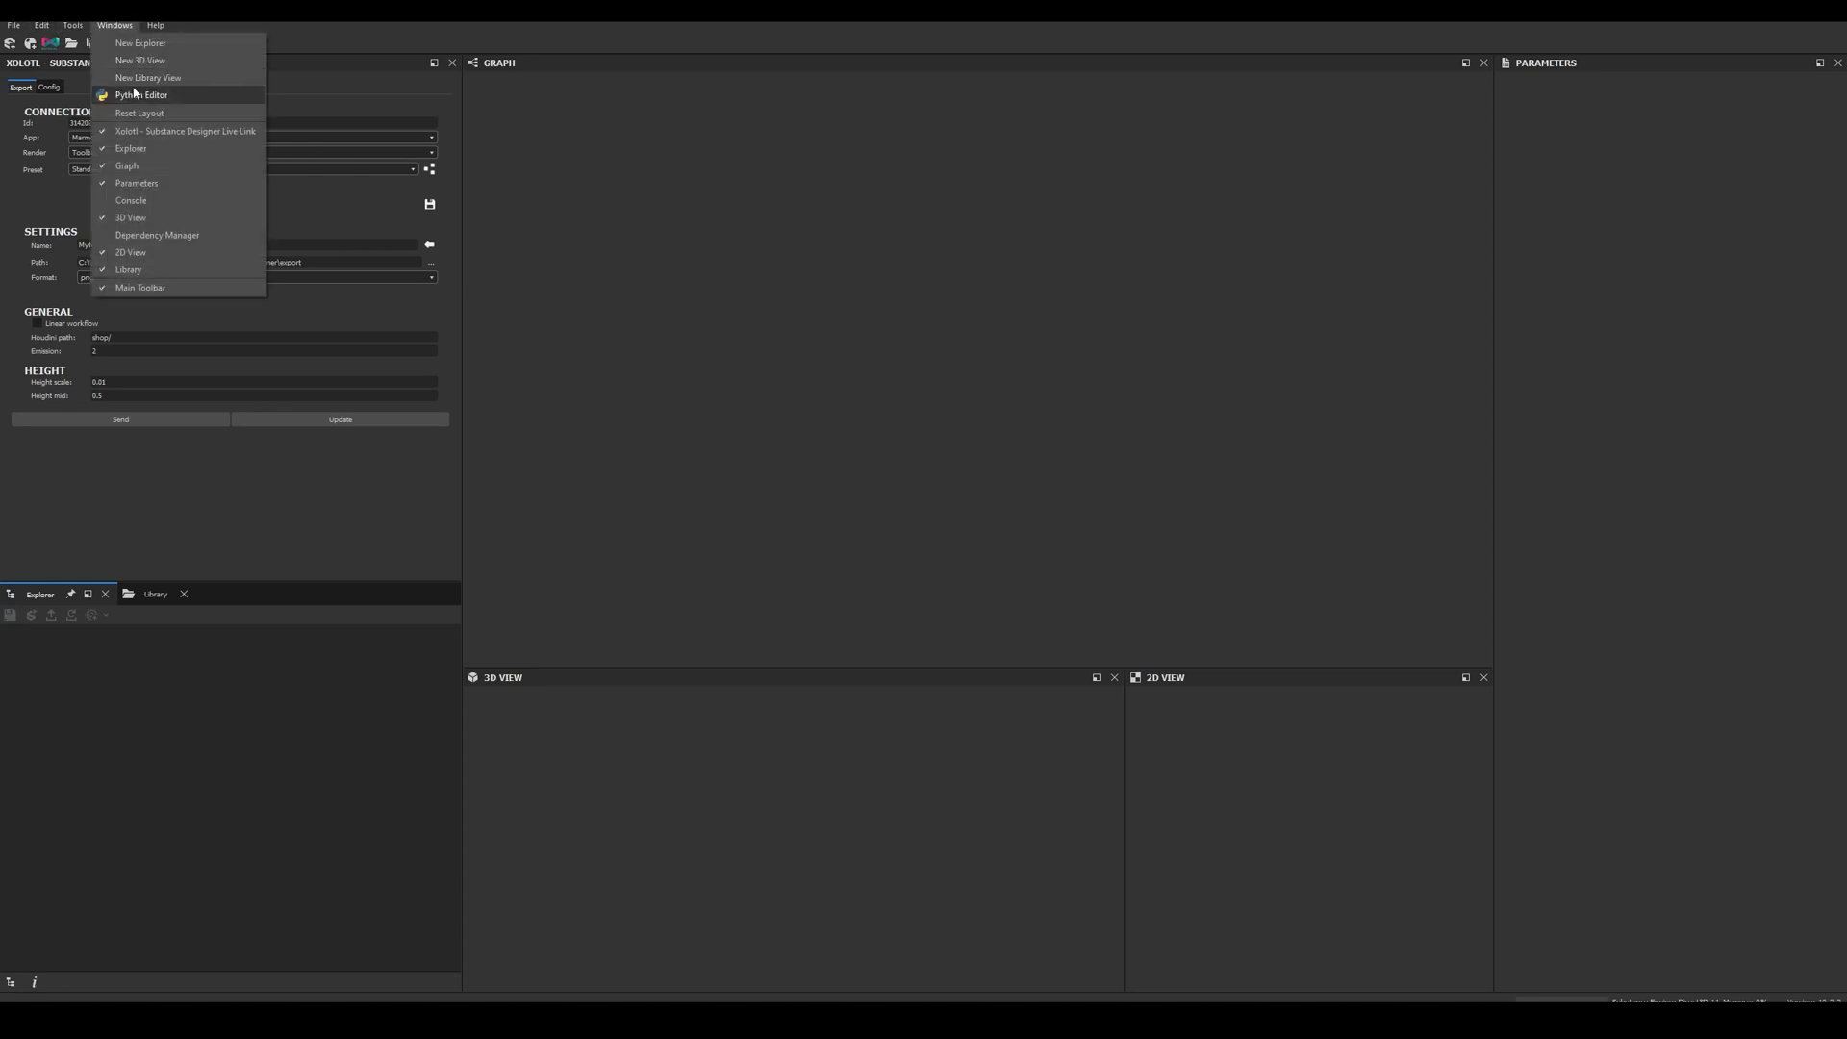
left_click(134, 94)
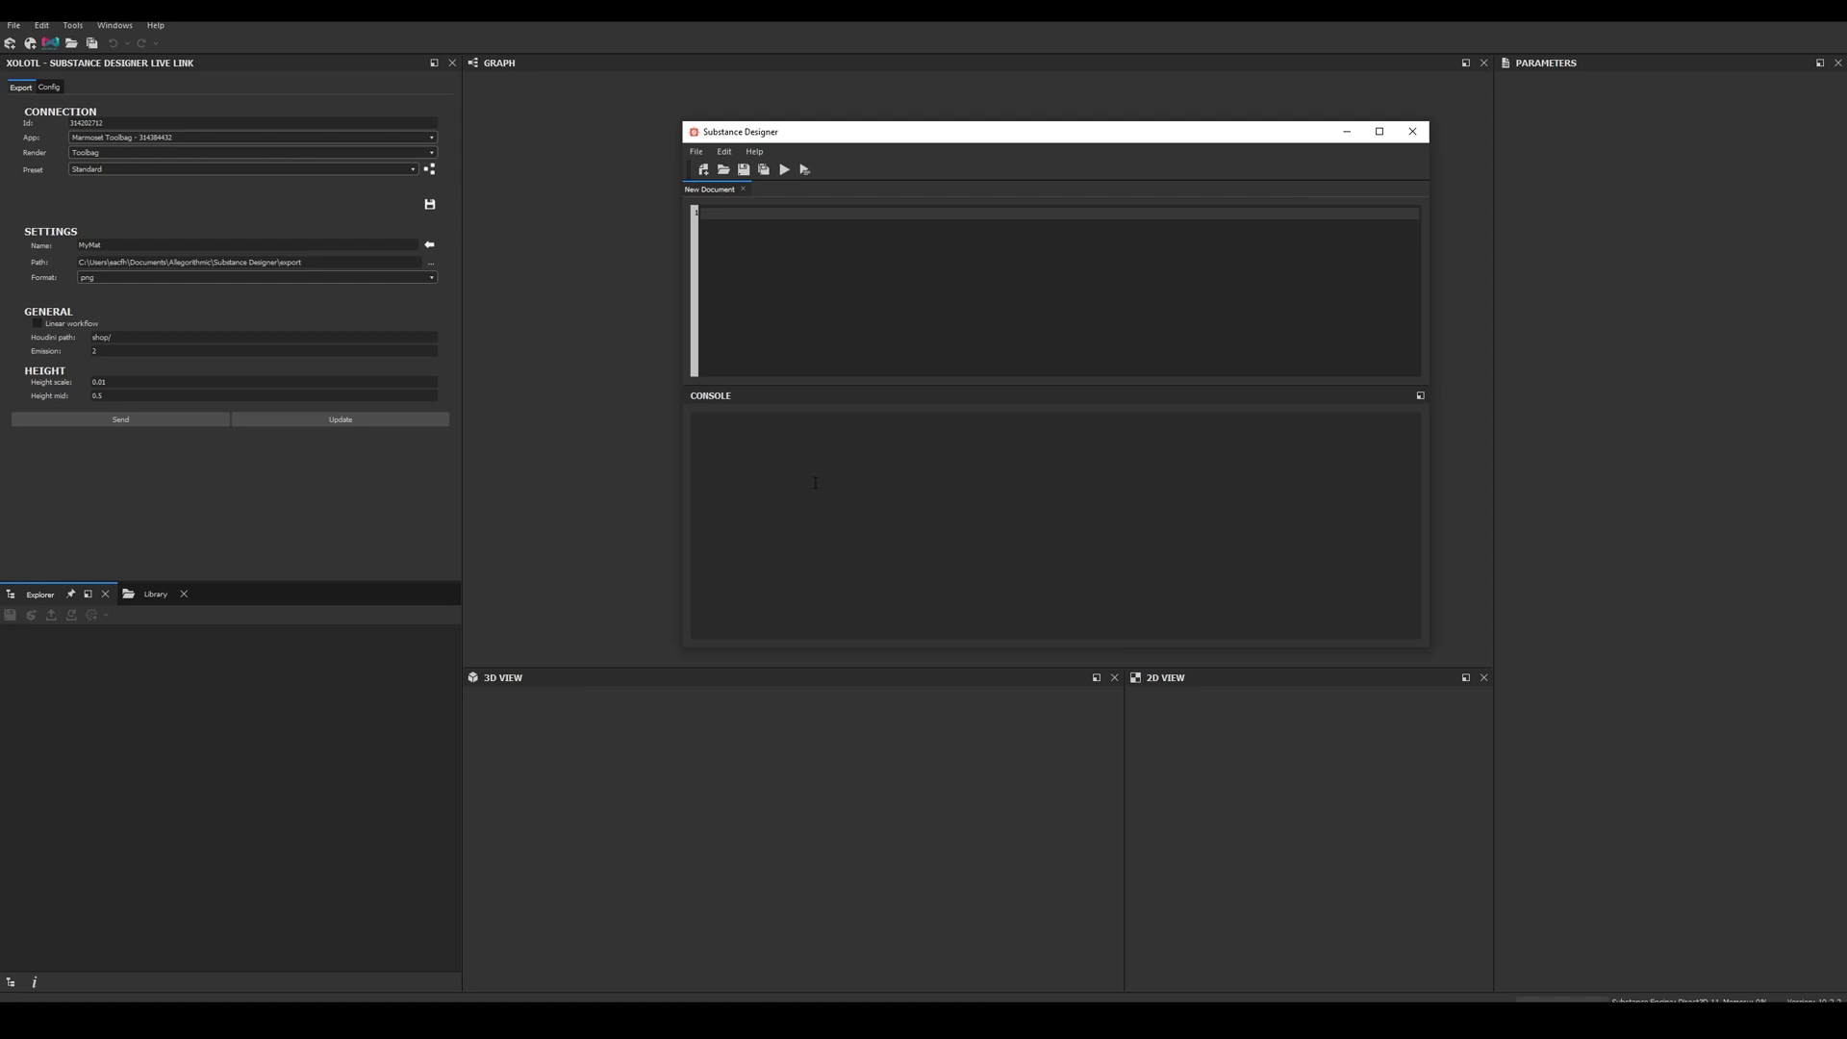
left_click(51, 88)
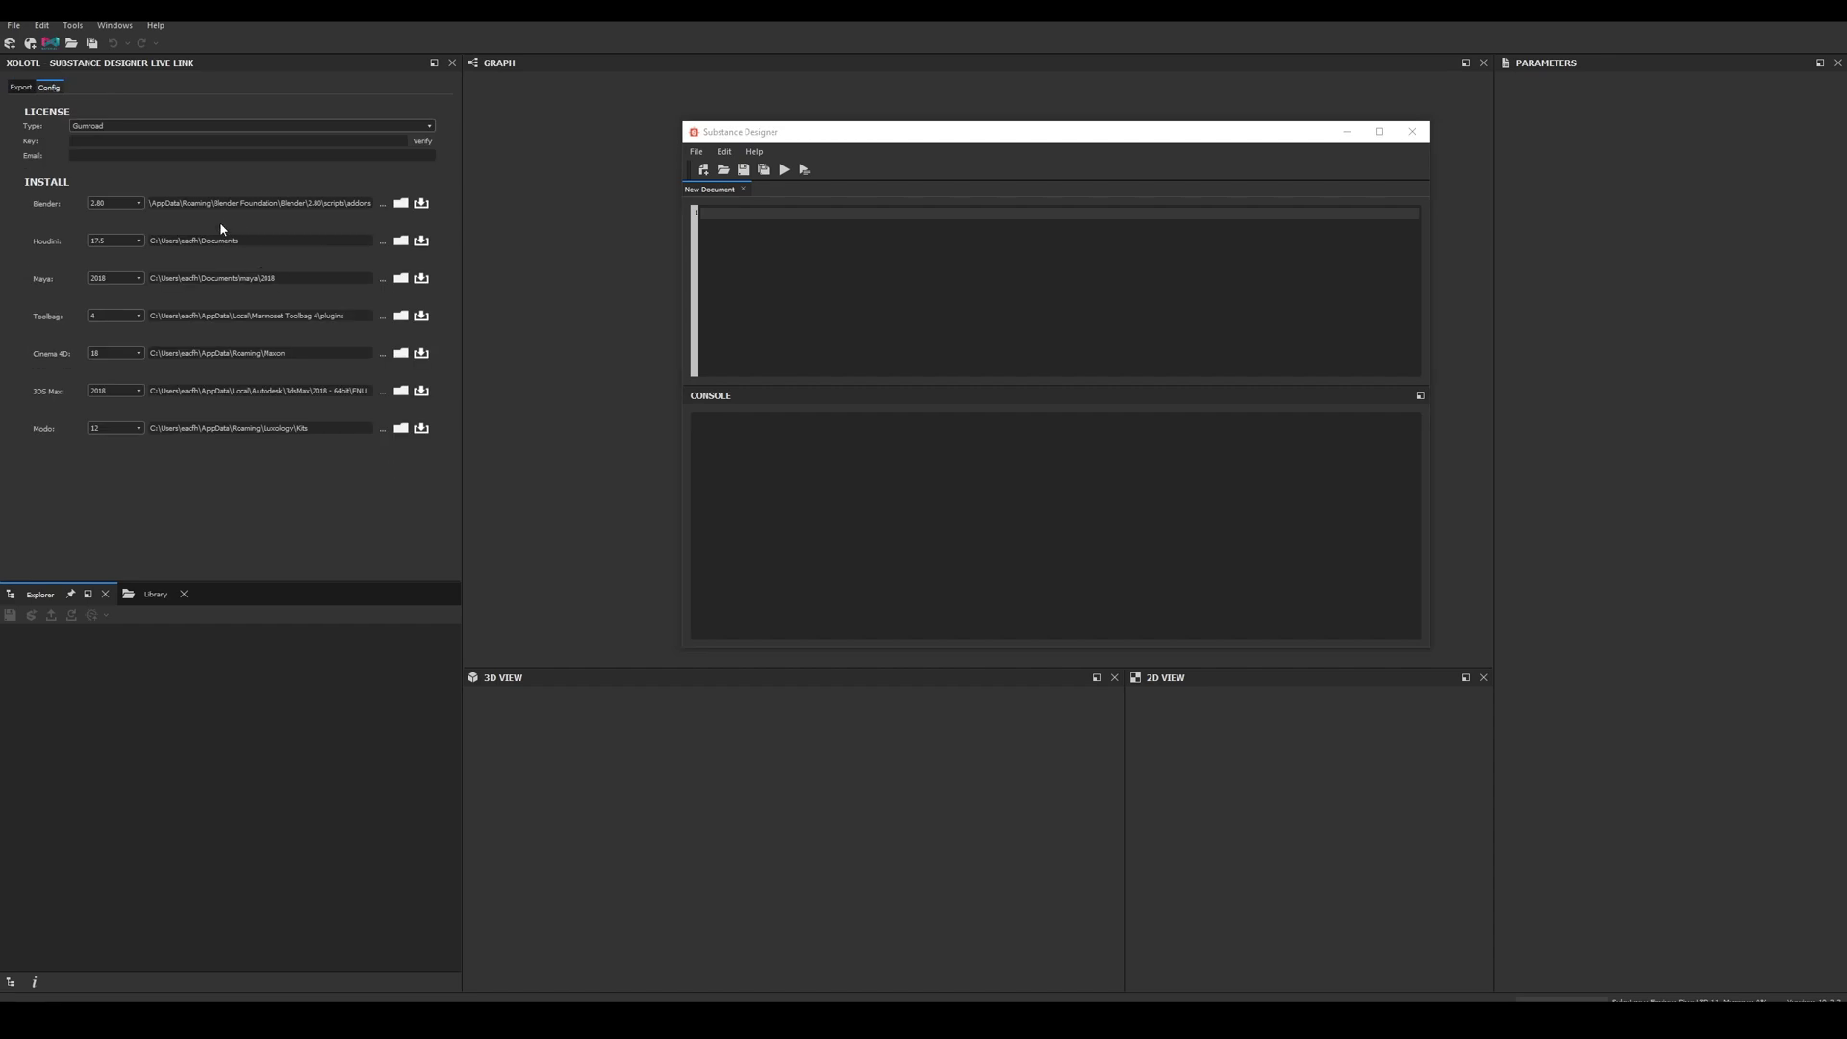
right_click(215, 140)
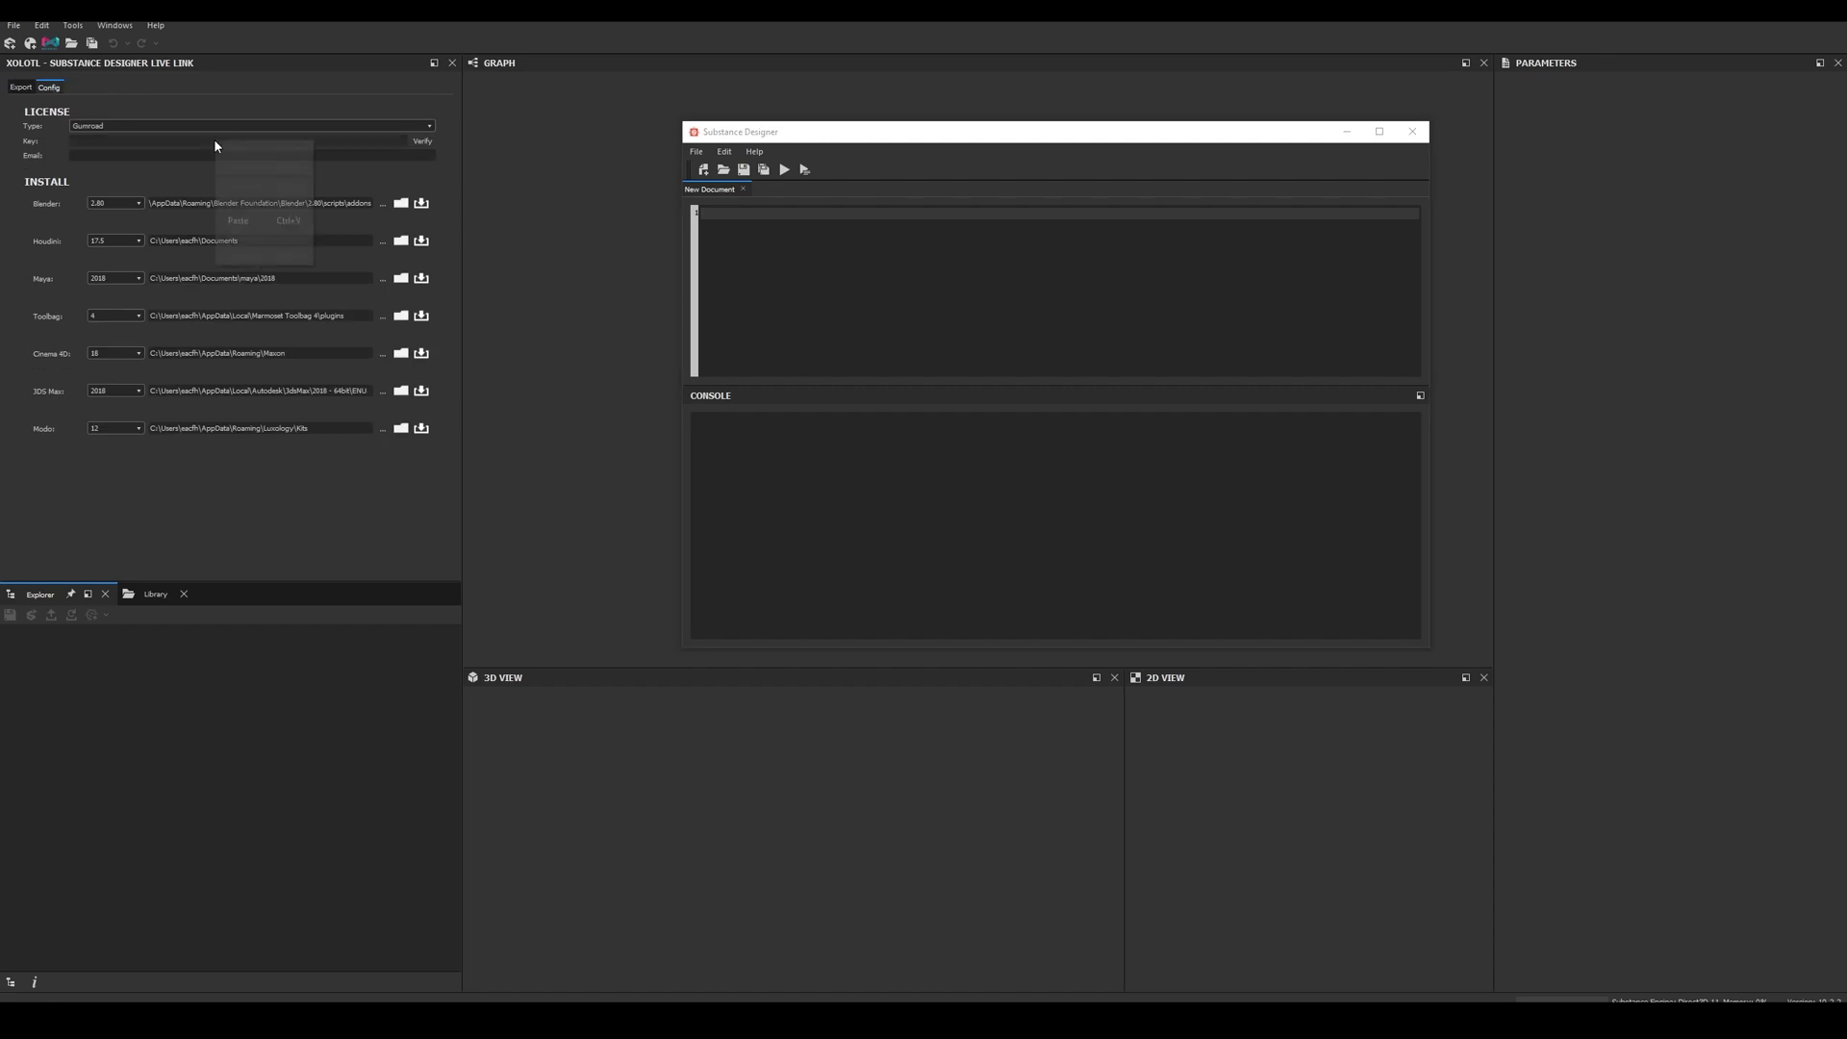
left_click(256, 218)
left_click(422, 140)
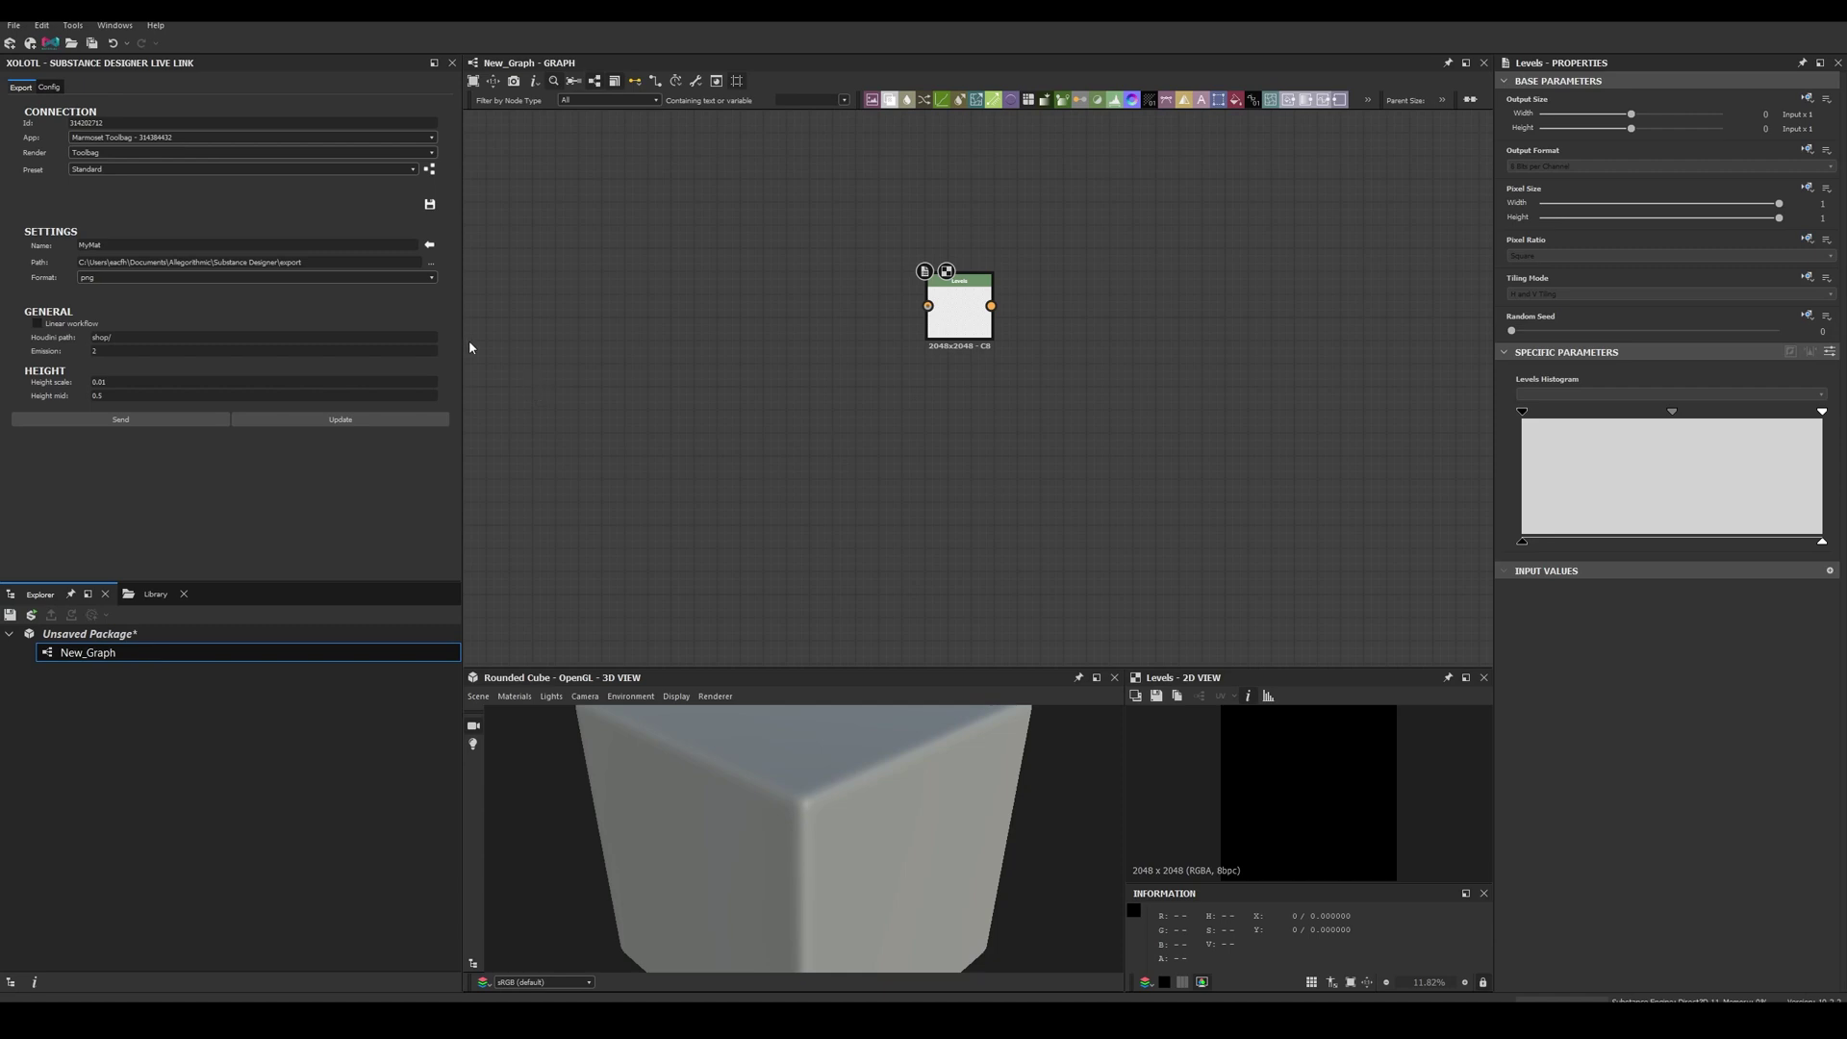
double_click(97, 125)
left_click(176, 139)
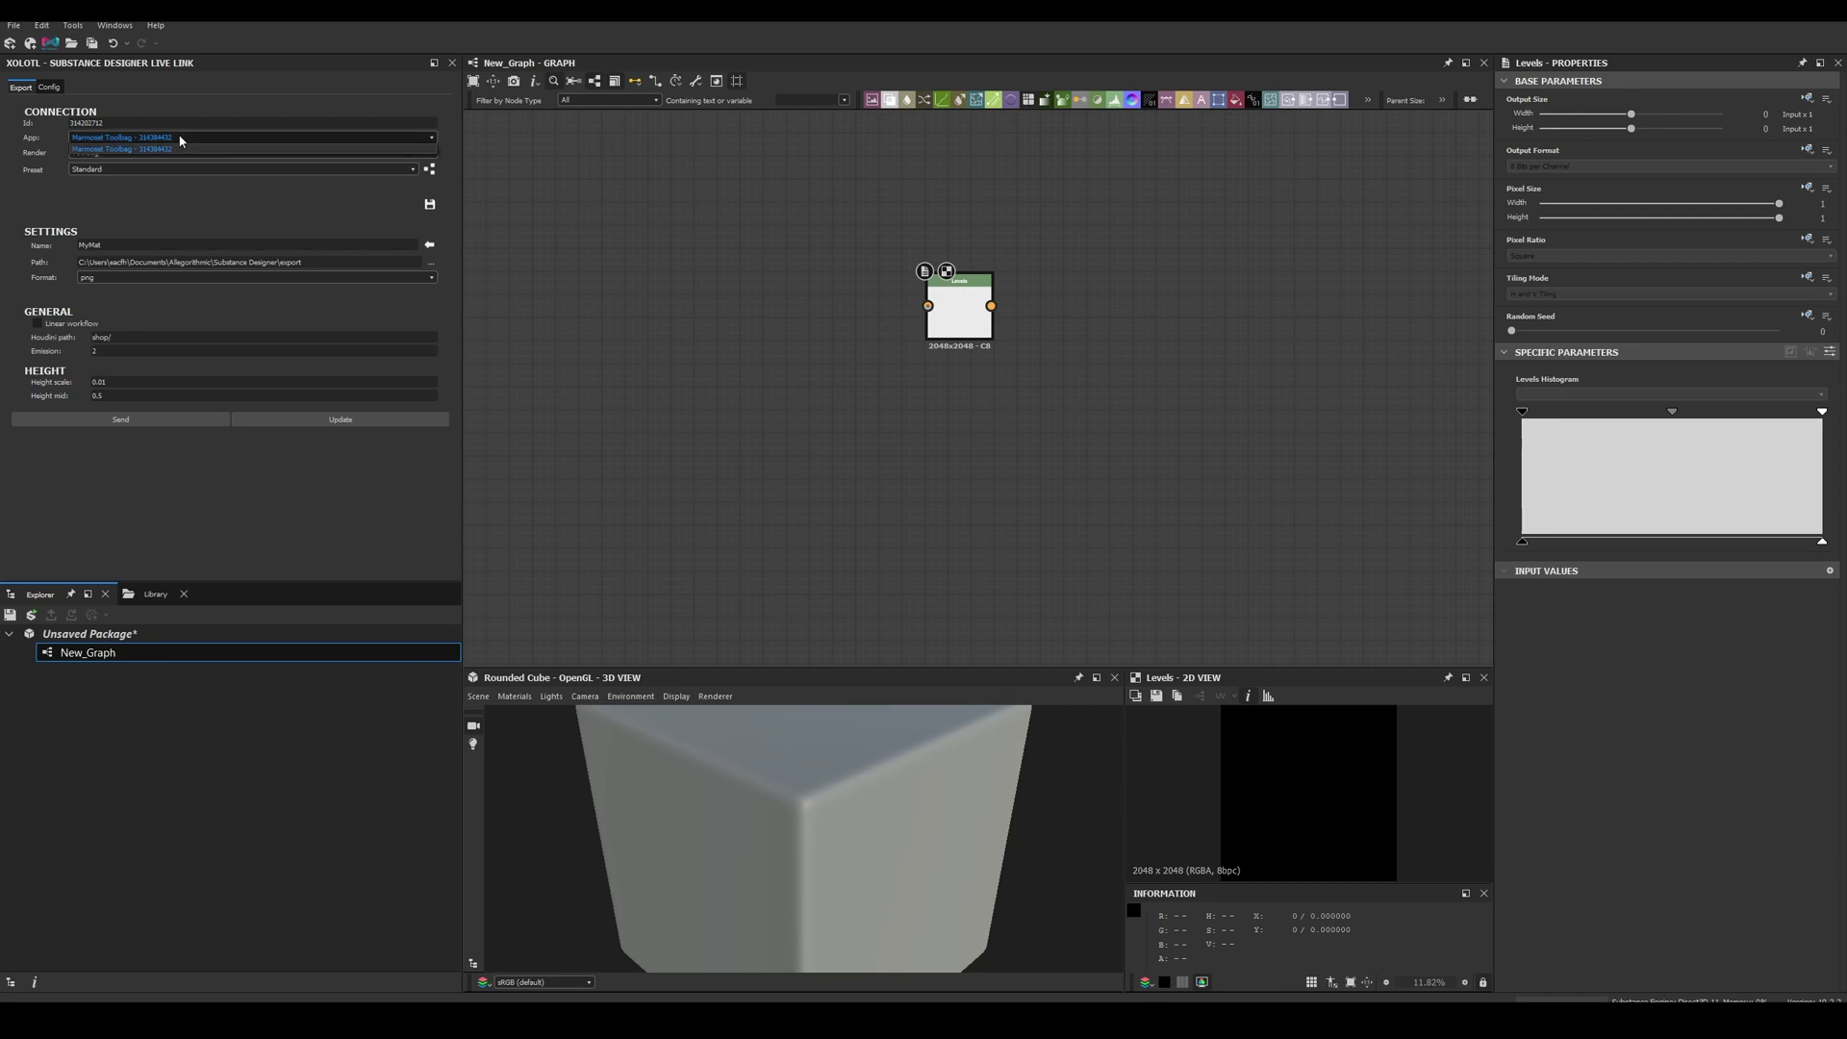
left_click(180, 140)
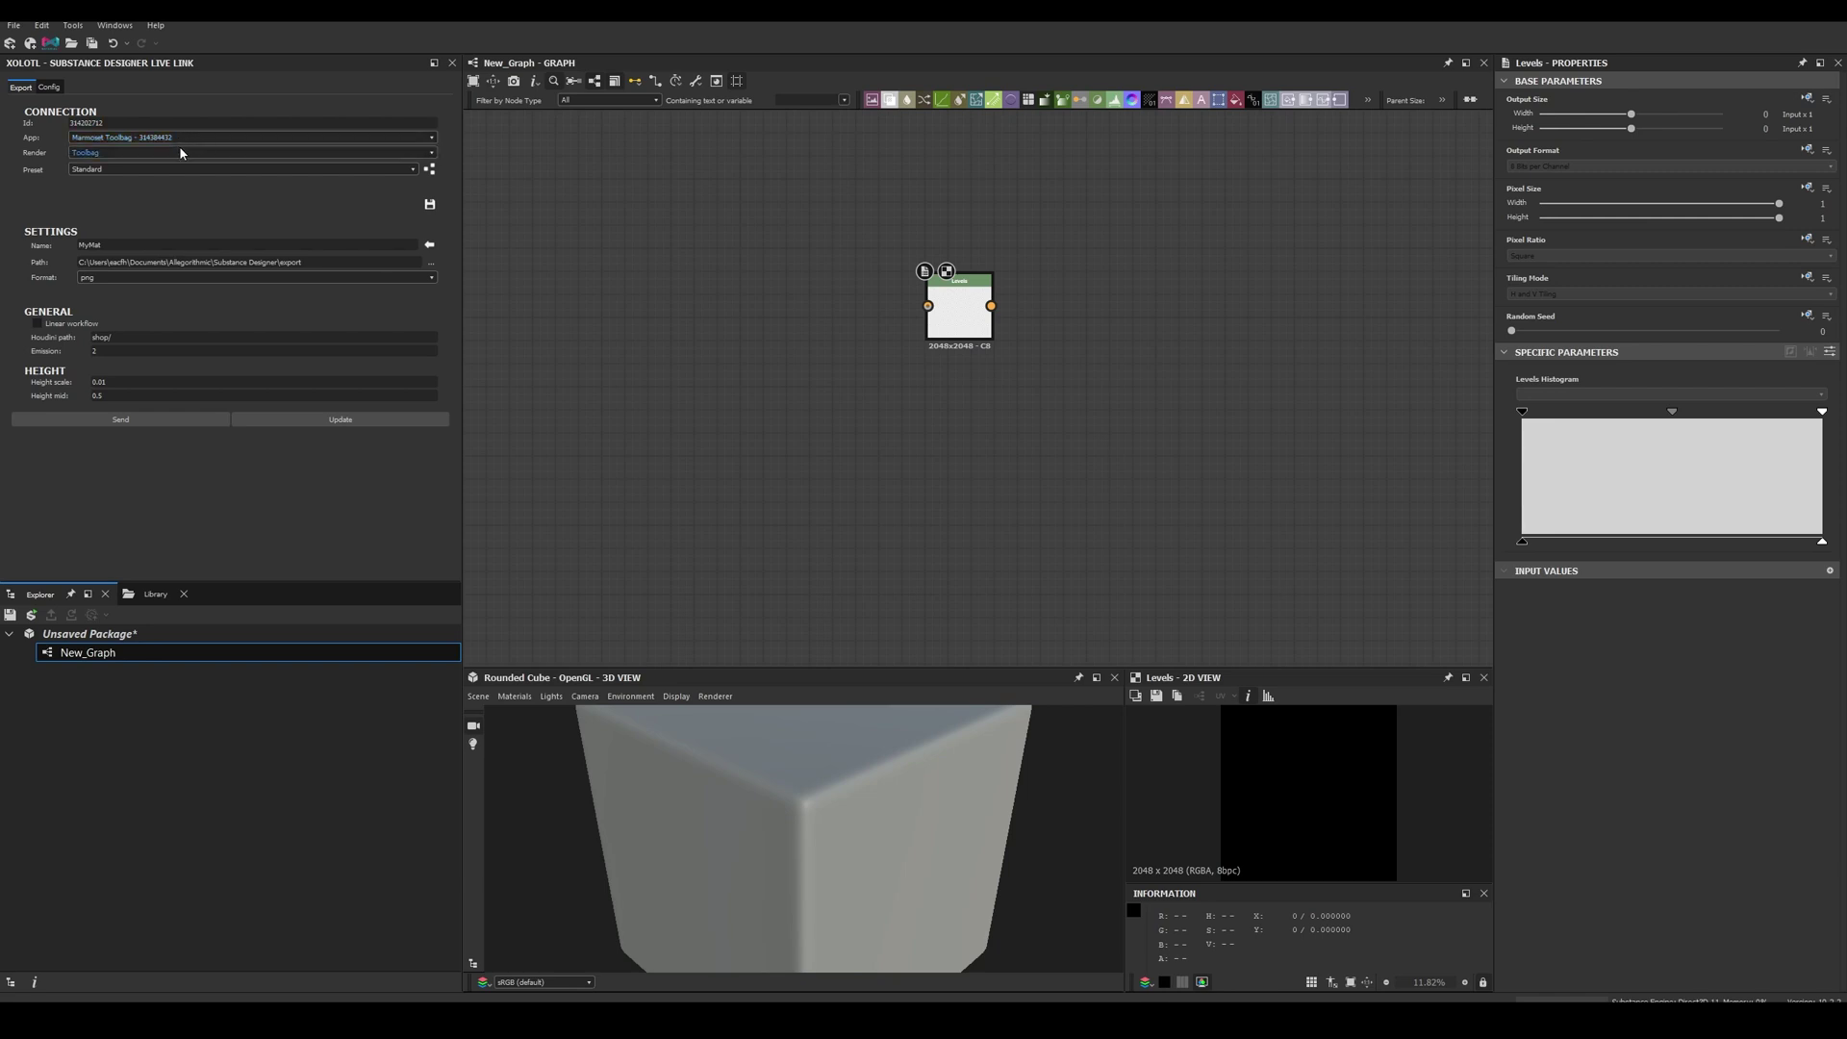
left_click(181, 151)
left_click(180, 149)
left_click(181, 167)
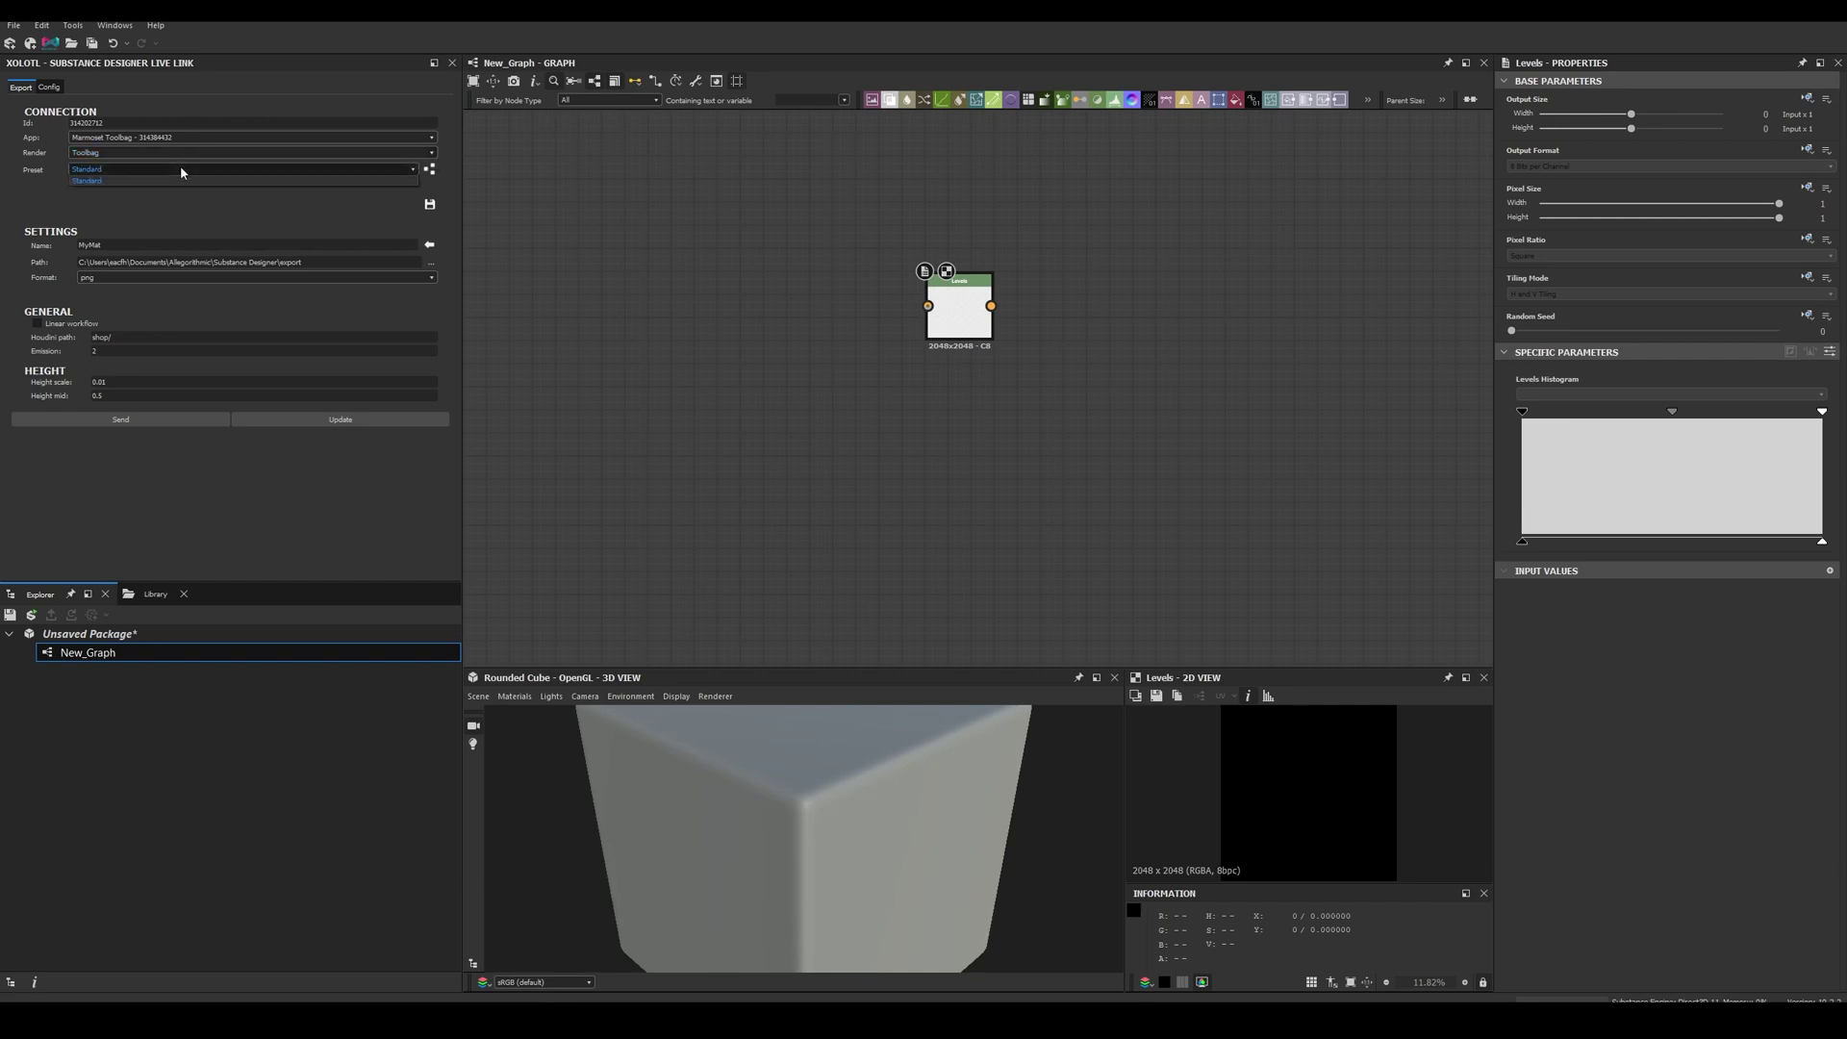
left_click(180, 168)
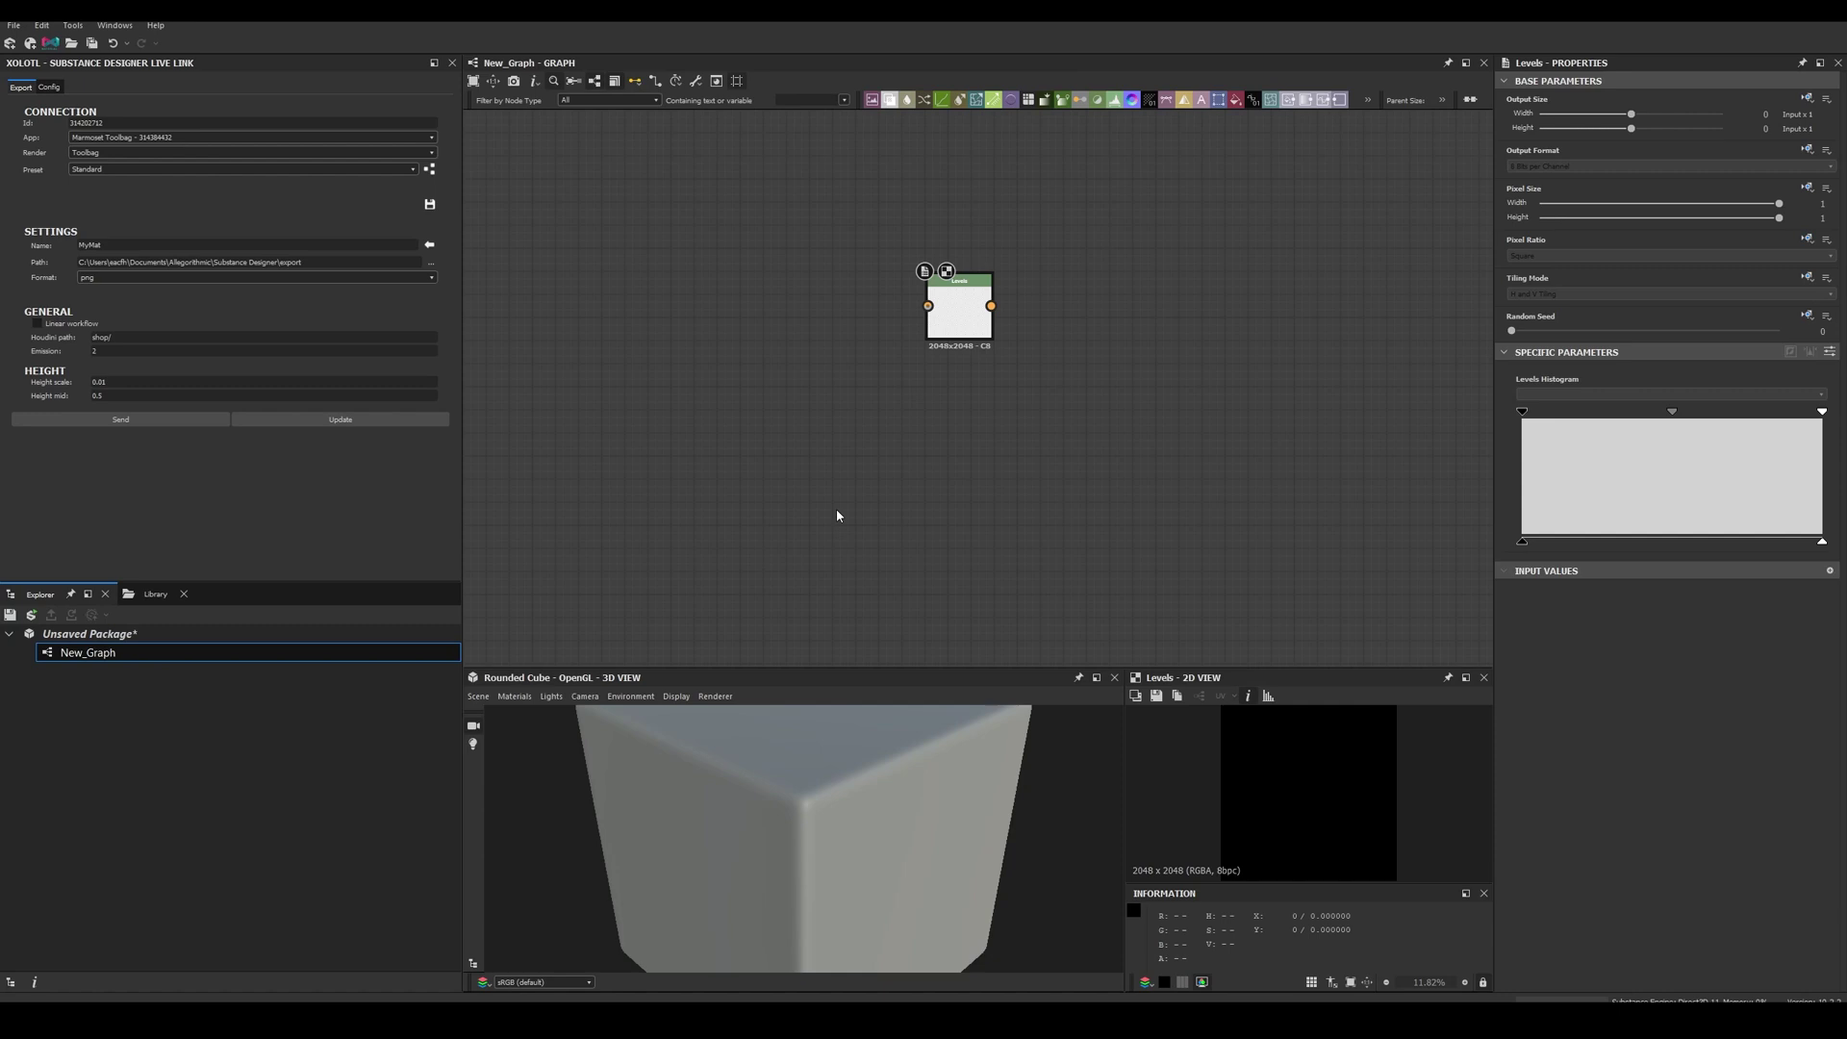
- Add two sets of Live Link preset material output nodes to New_Graph
left_click(430, 170)
scroll(702, 409, "down", 5)
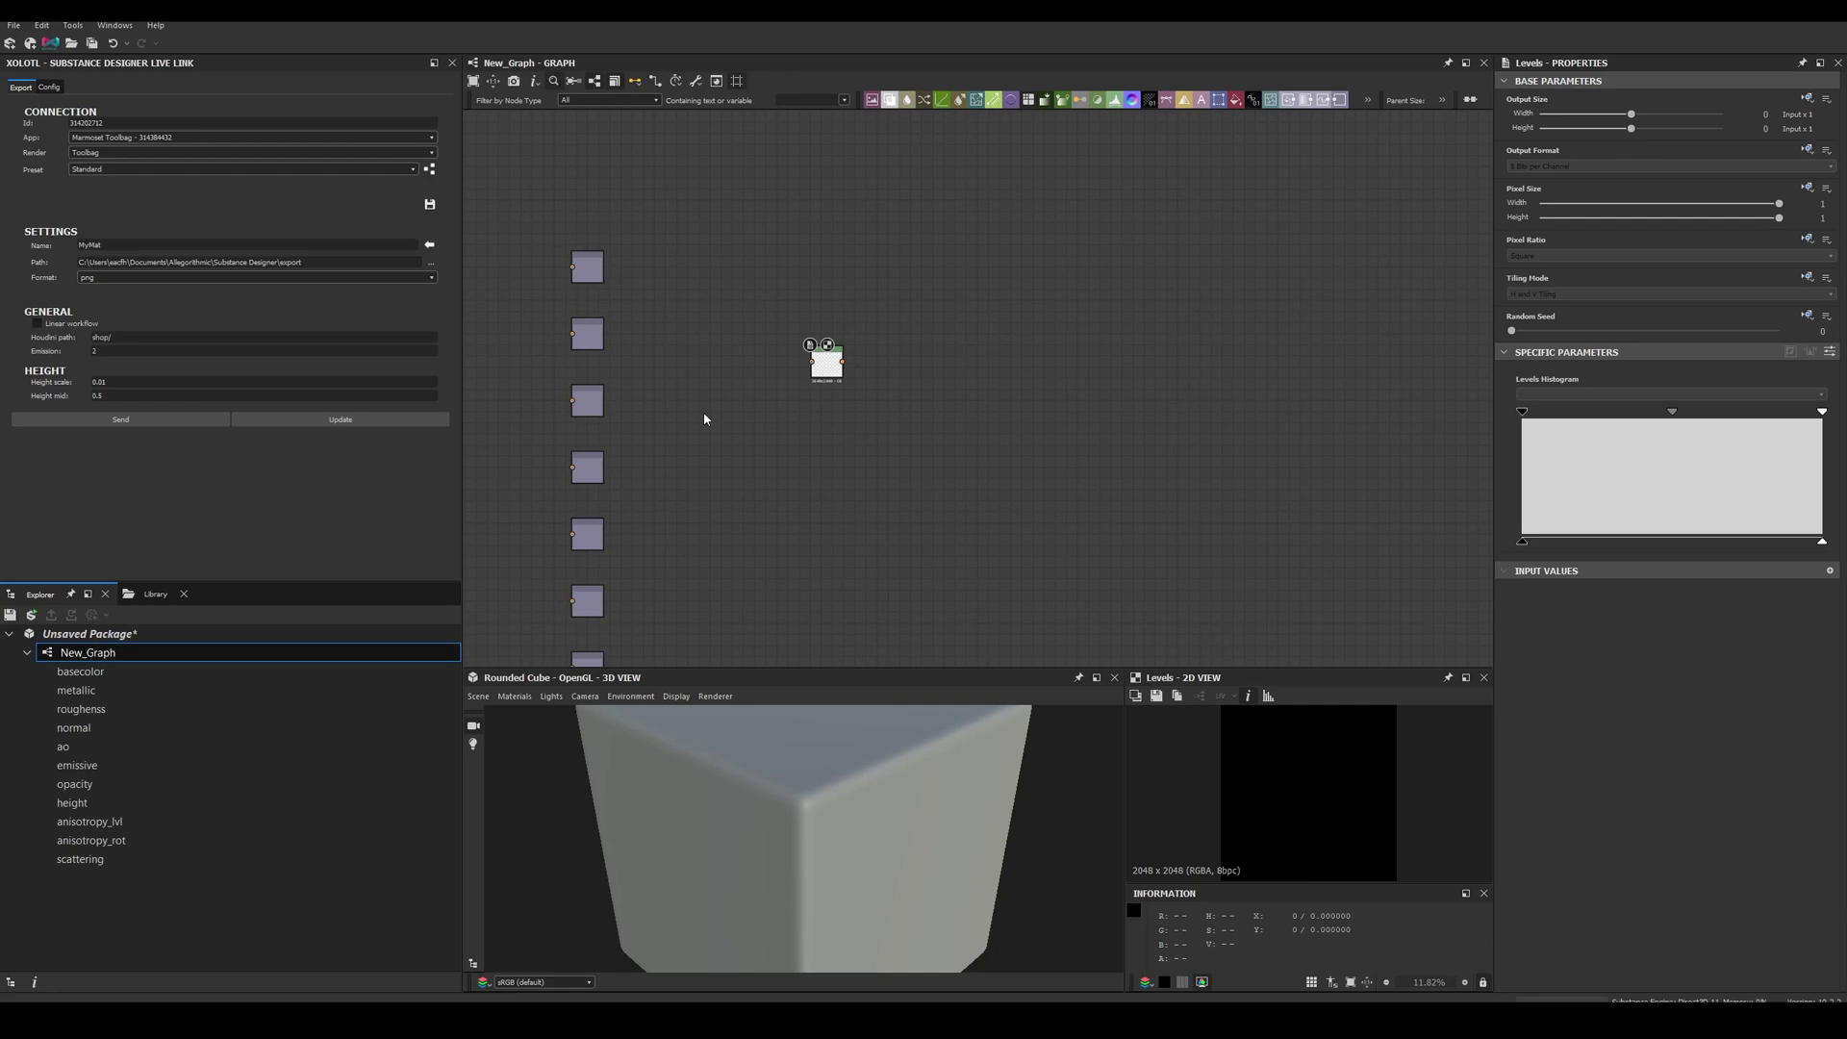
middle_click_drag(706, 392, 737, 325)
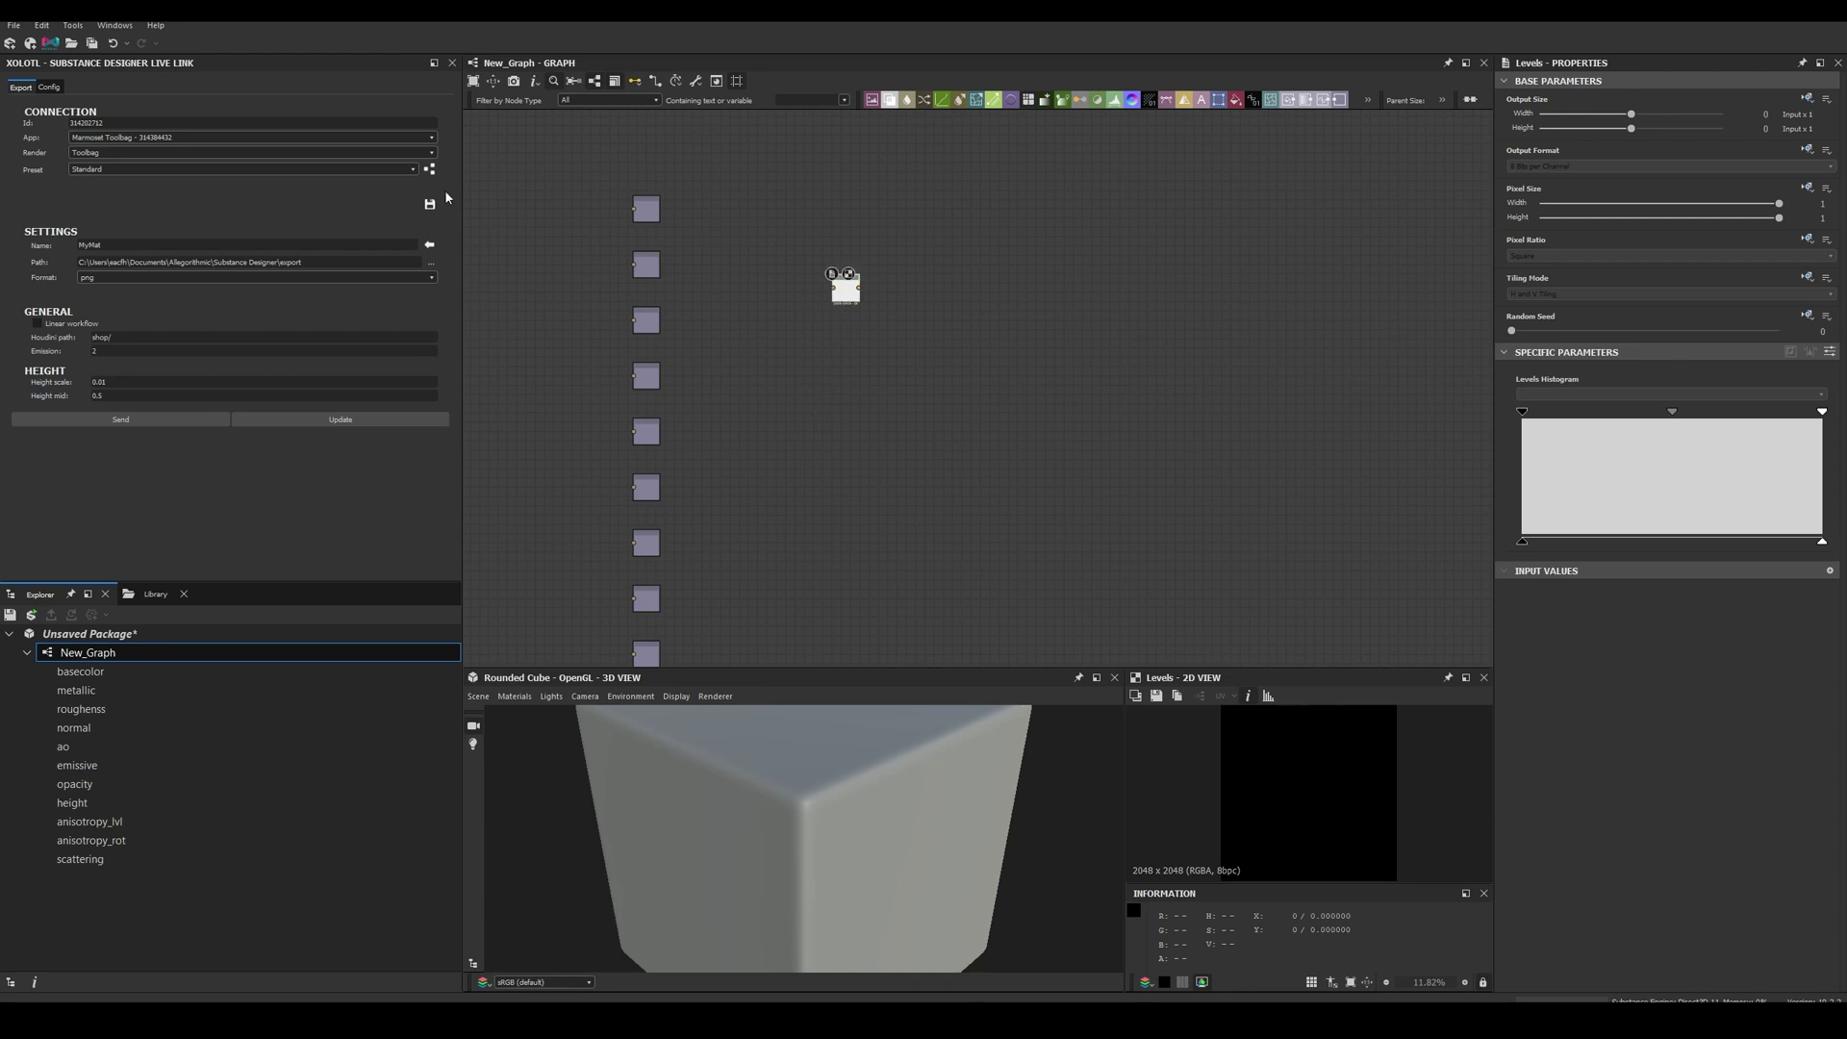
left_click(430, 169)
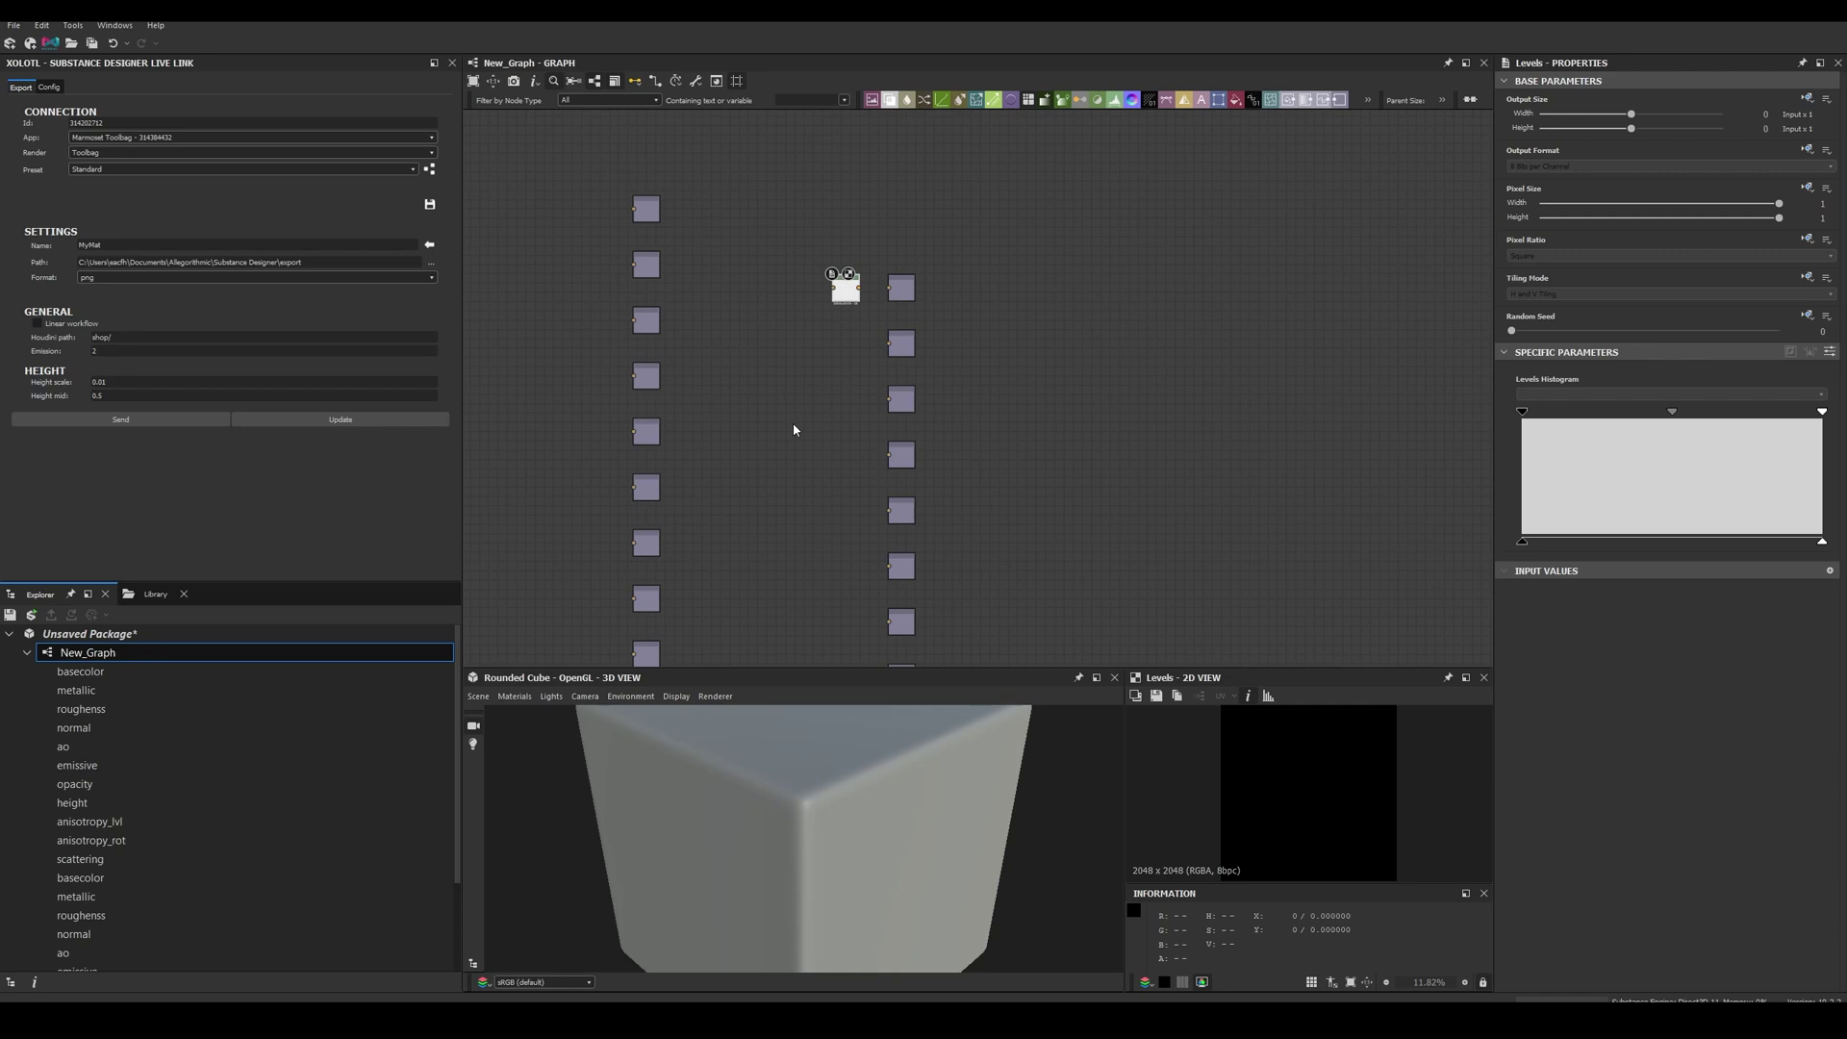
middle_click_drag(800, 445, 866, 314)
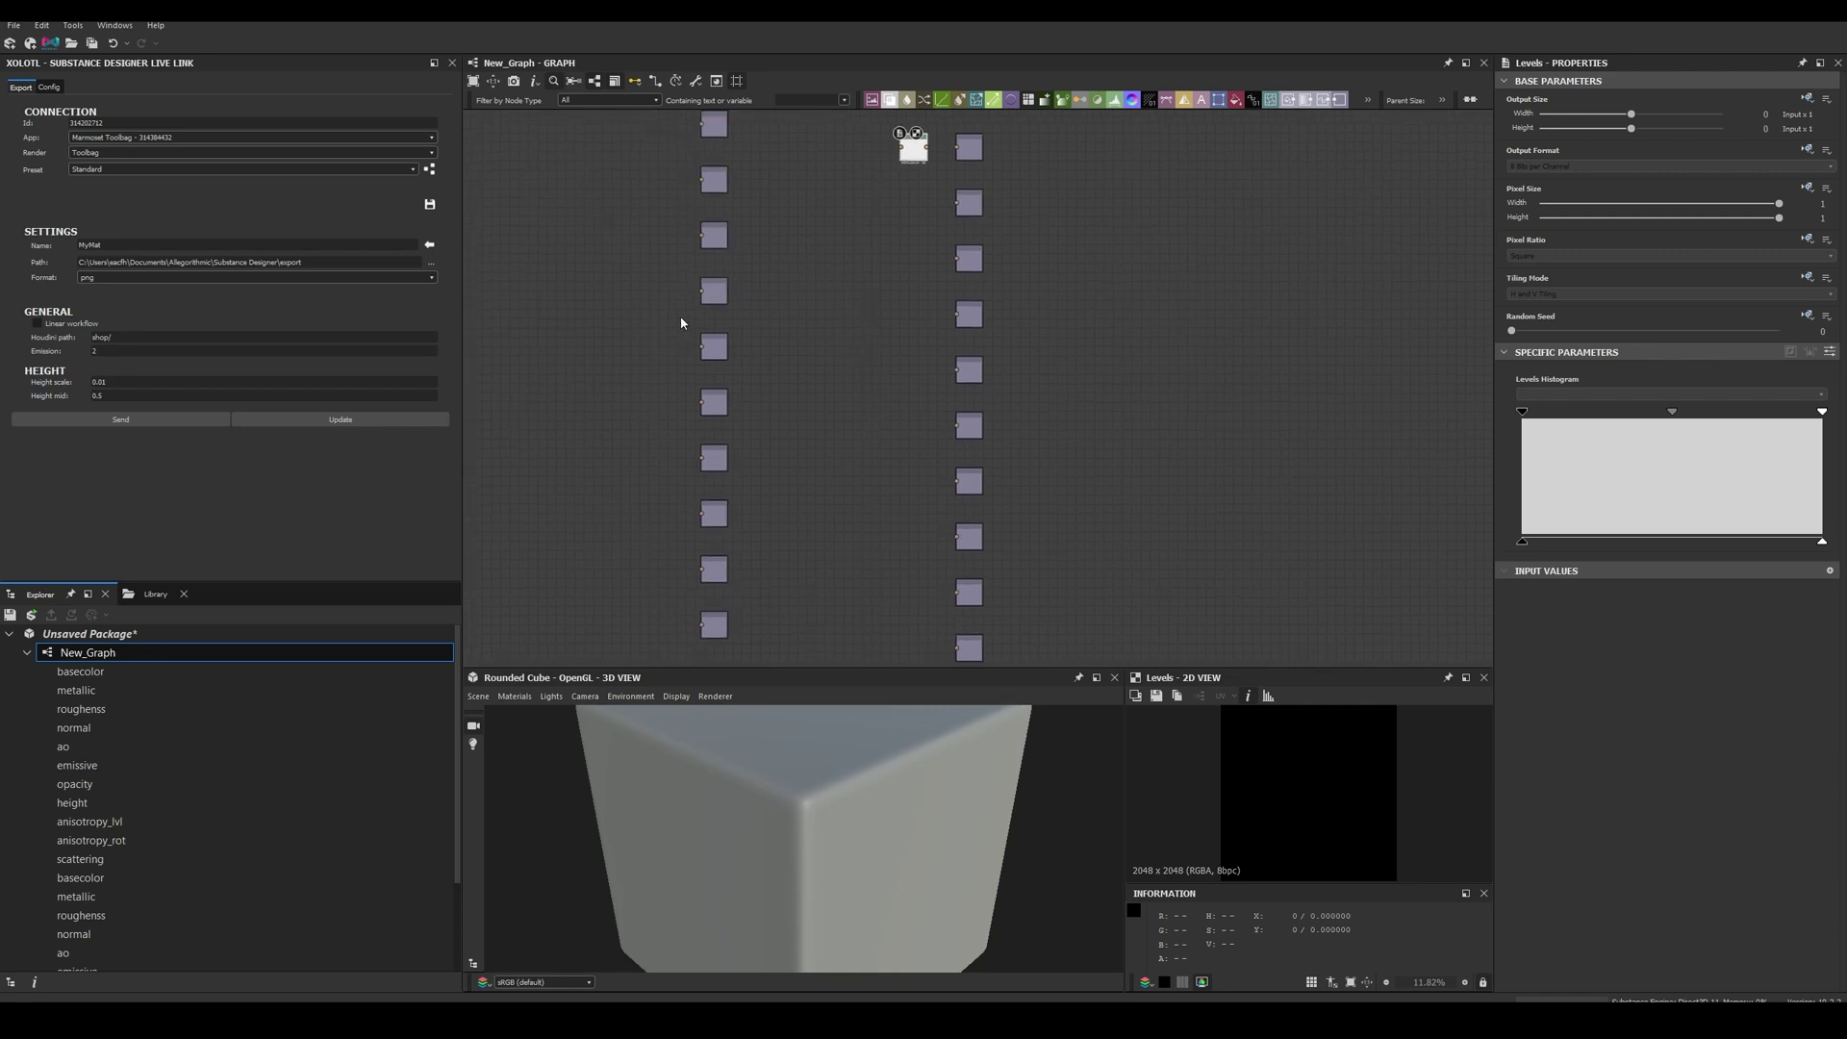
- Delete six surplus output nodes and start editing the roughness output's identifier
left_click_drag(681, 319, 761, 682)
key("Delete")
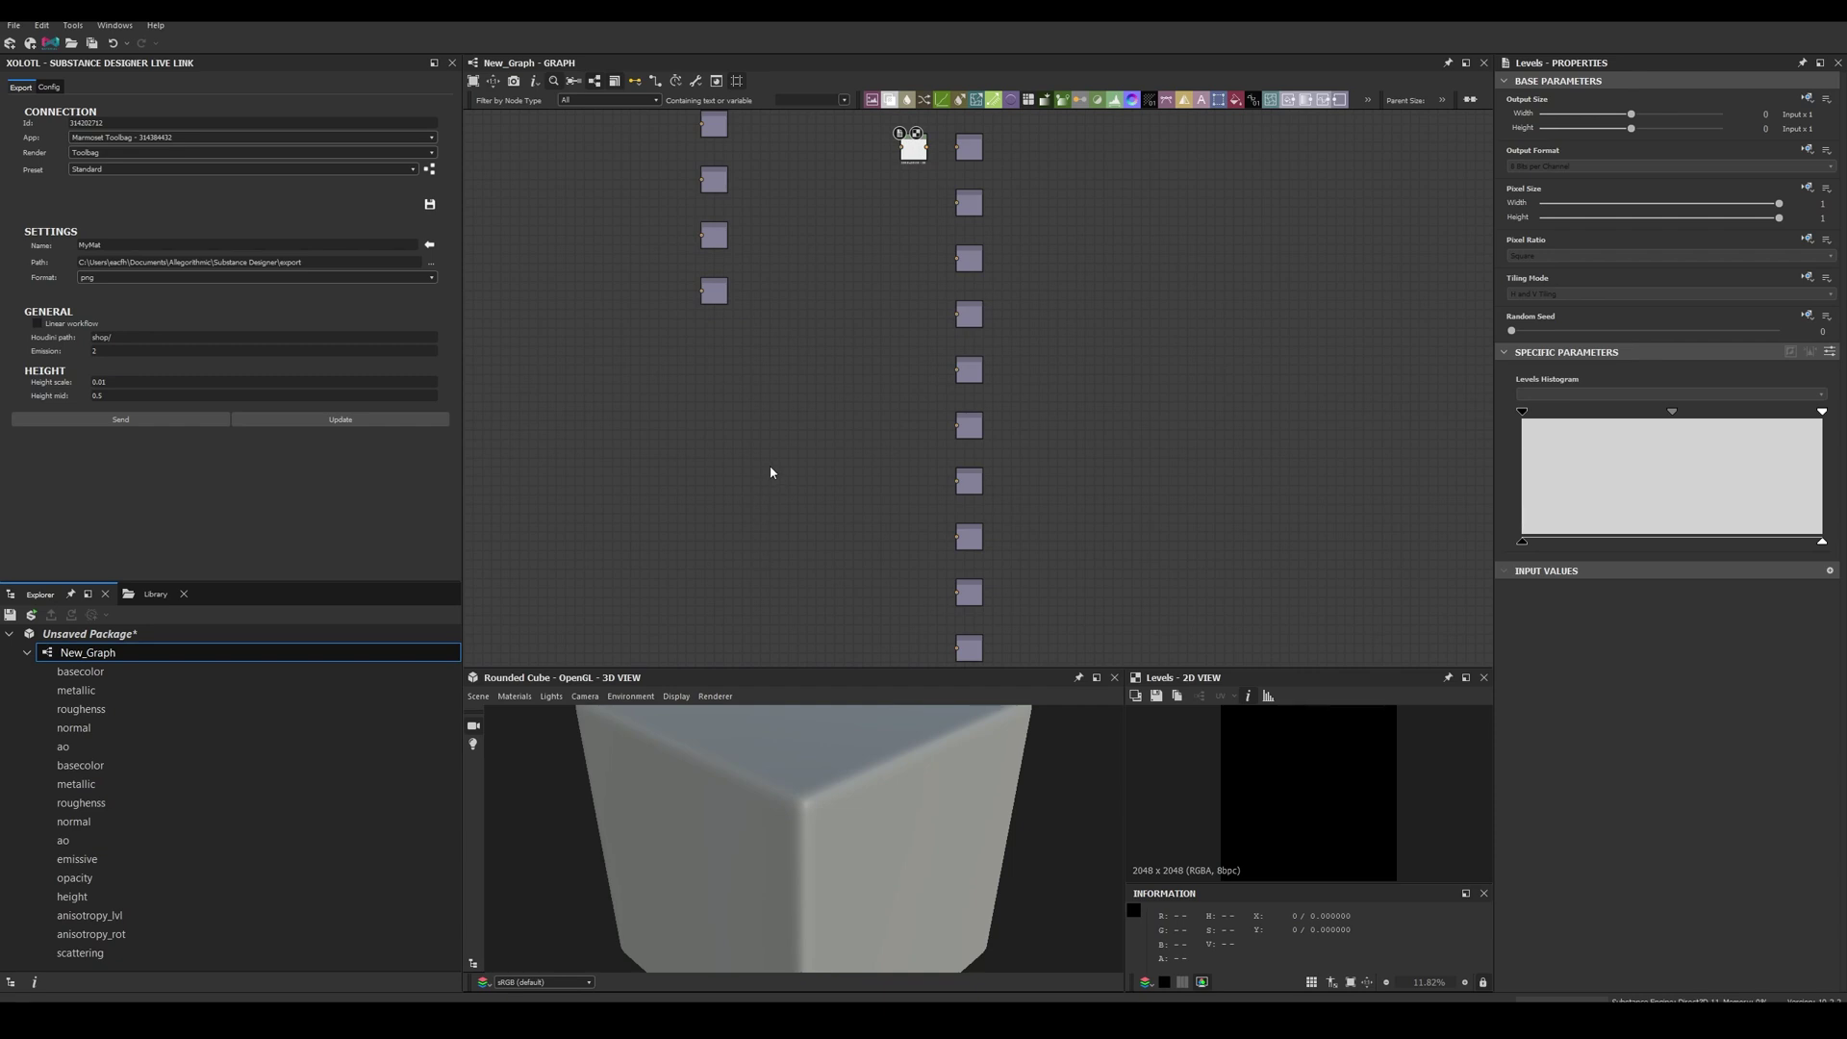
left_click(714, 180)
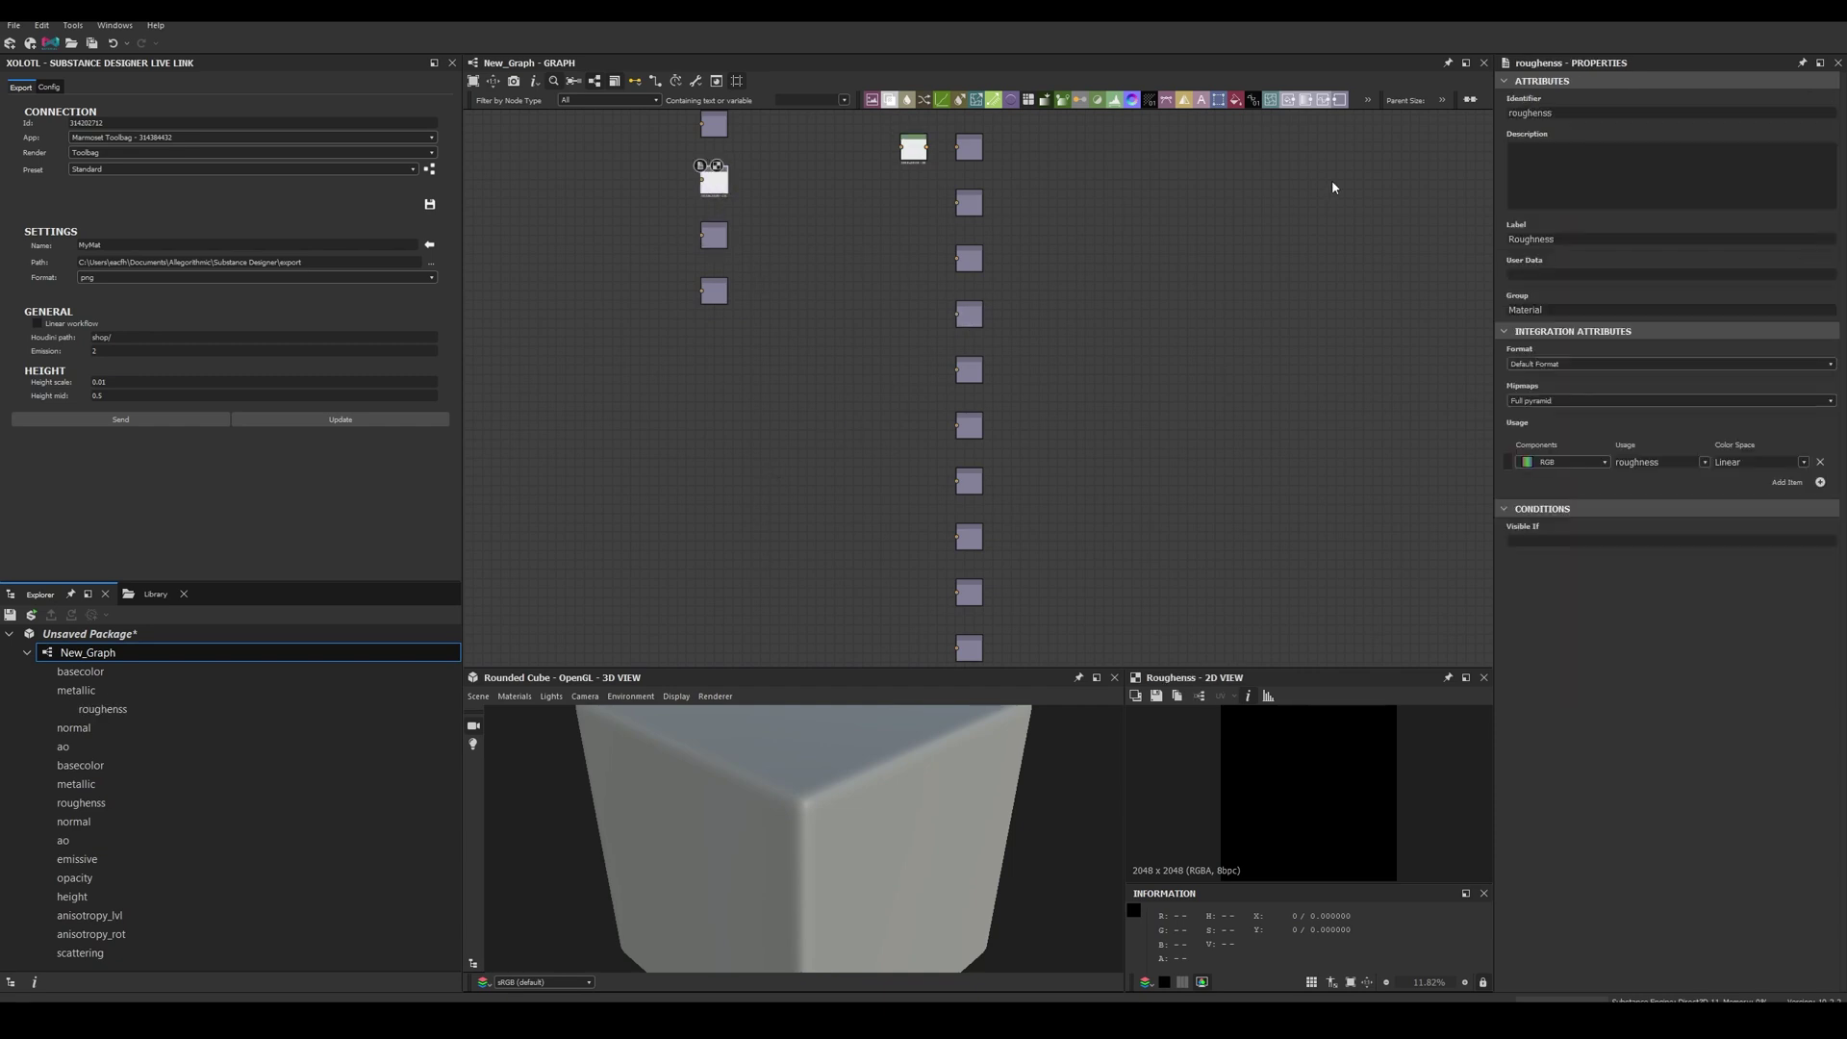
left_click(1537, 113)
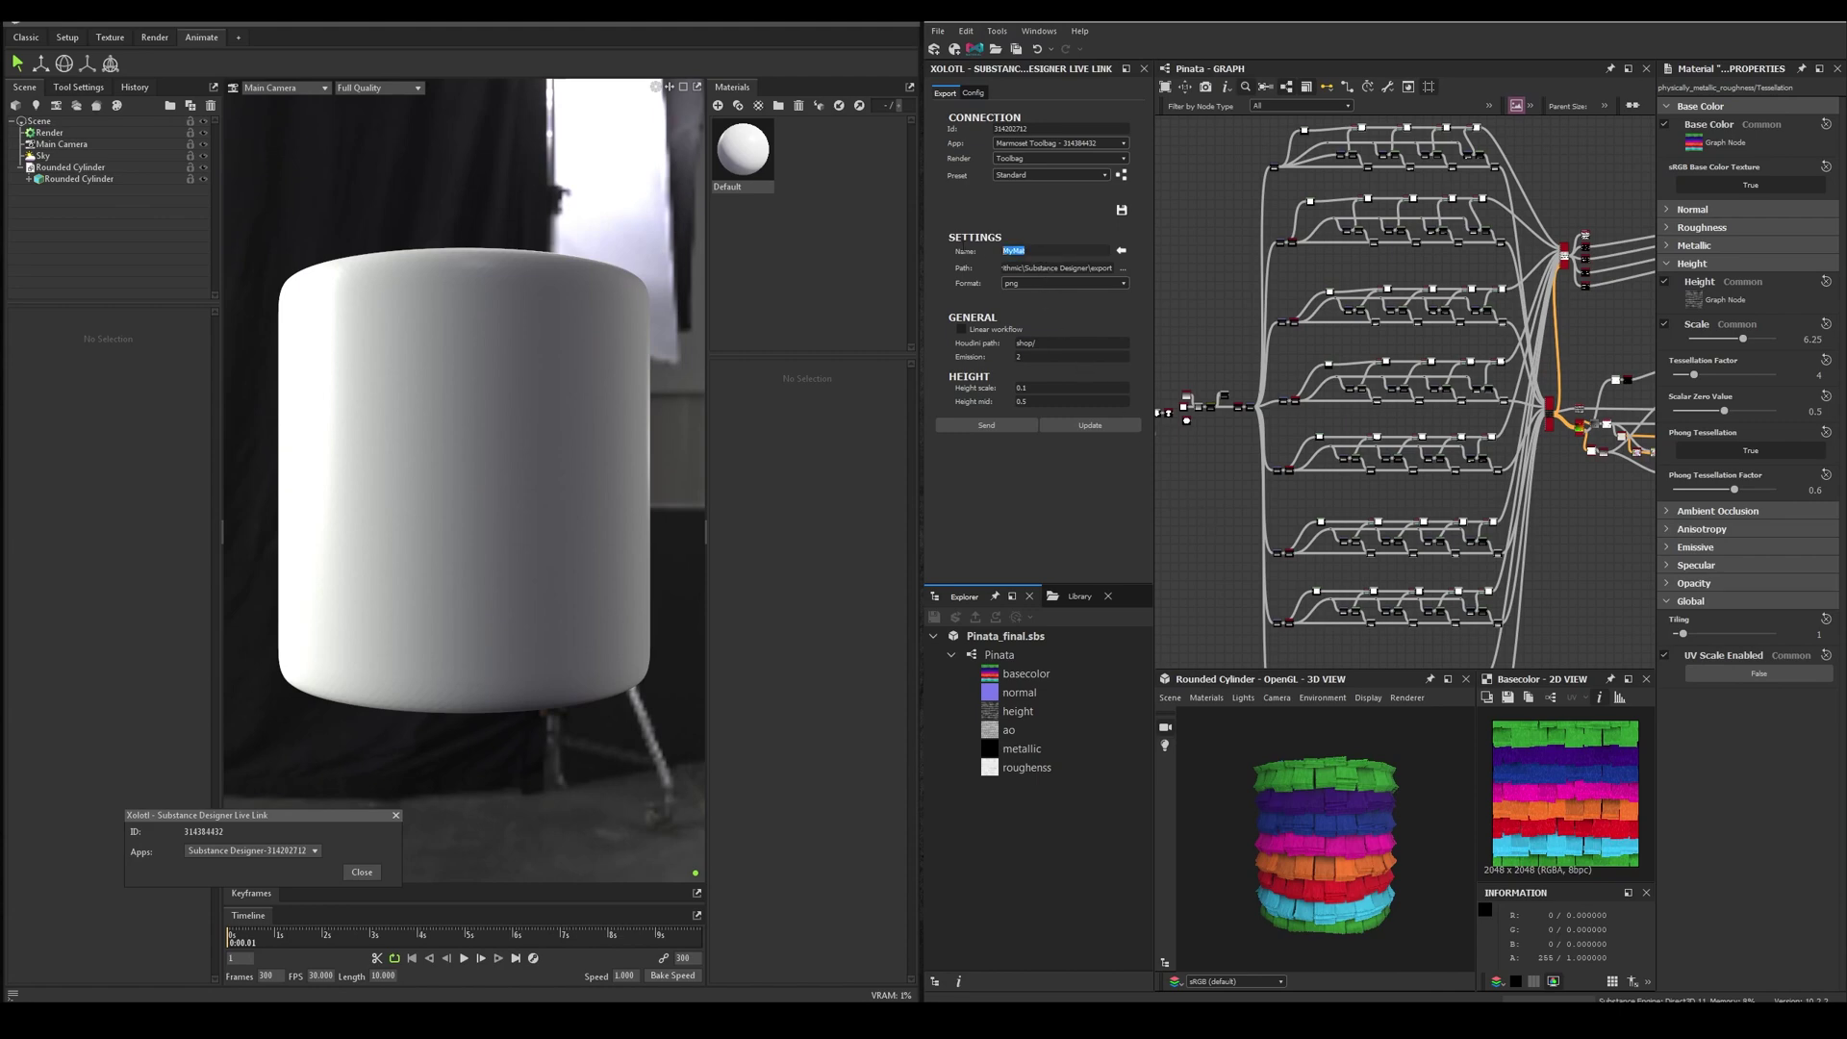
- Name the Live Link material Pinata after the graph and keep png as texture format
left_click(1123, 250)
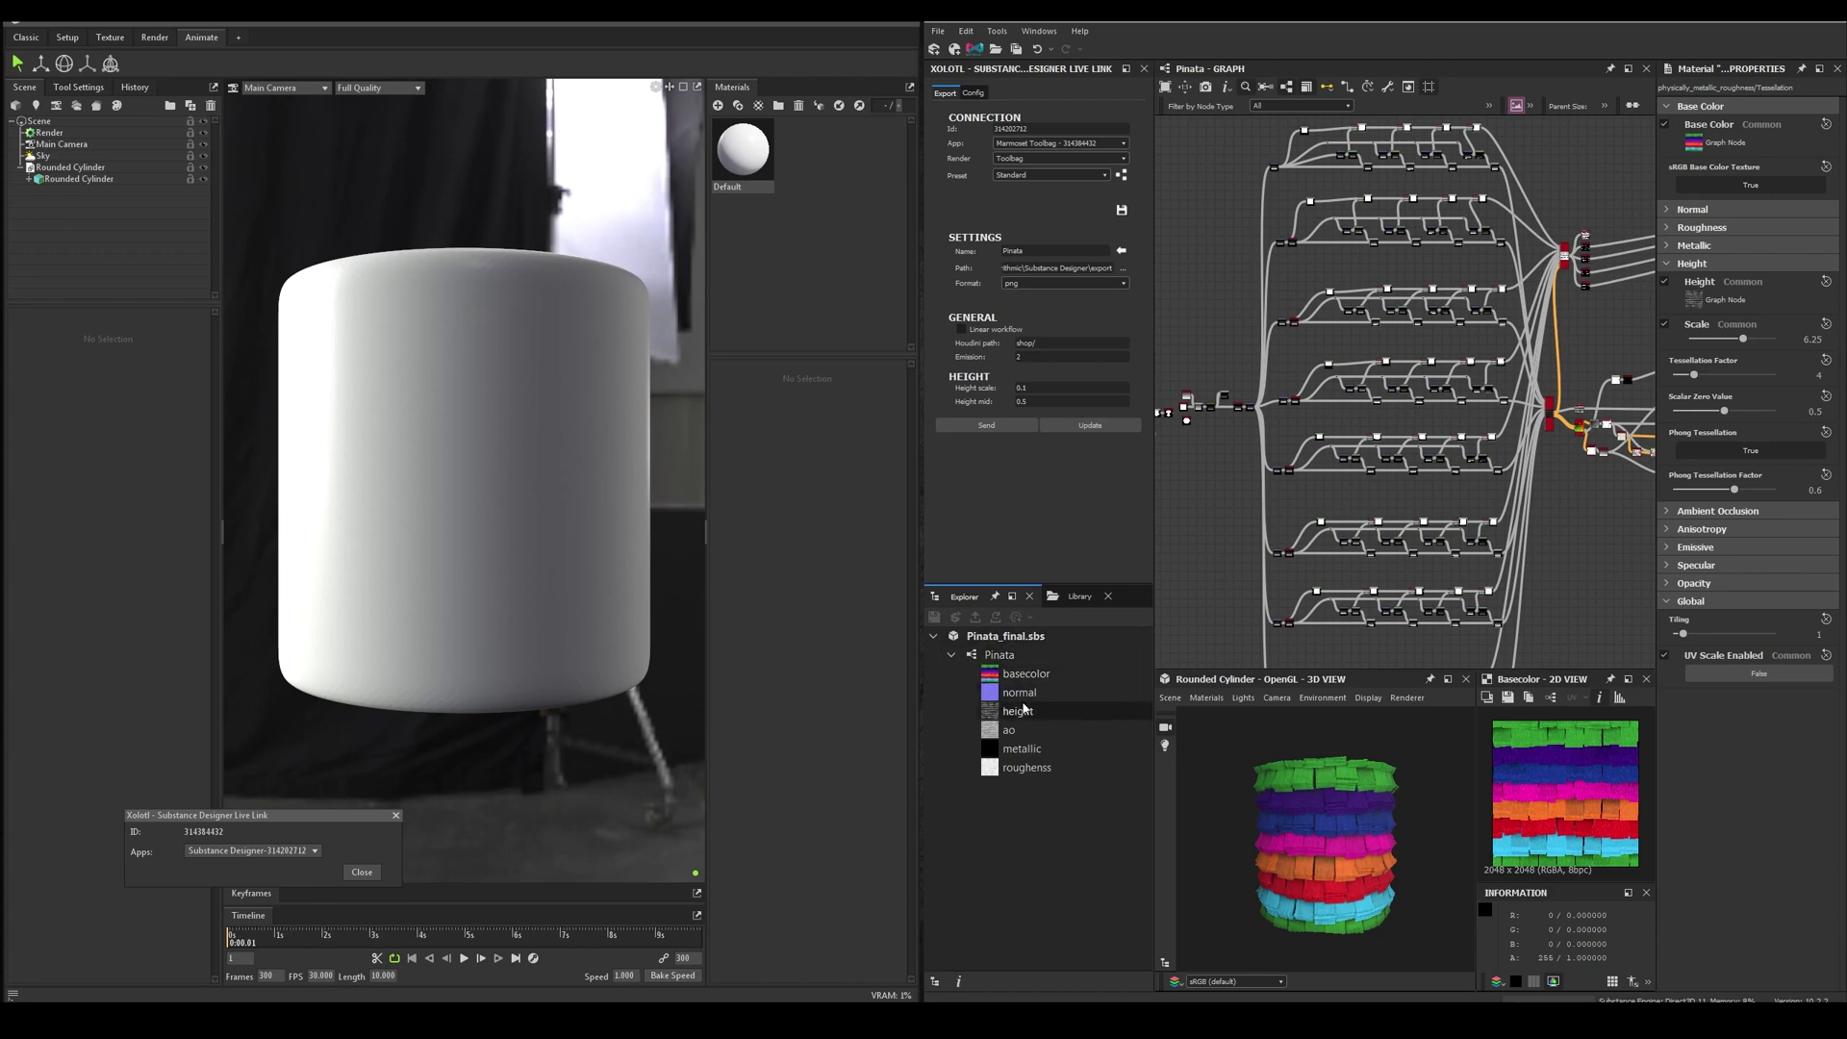
left_click_drag(1026, 269, 1114, 270)
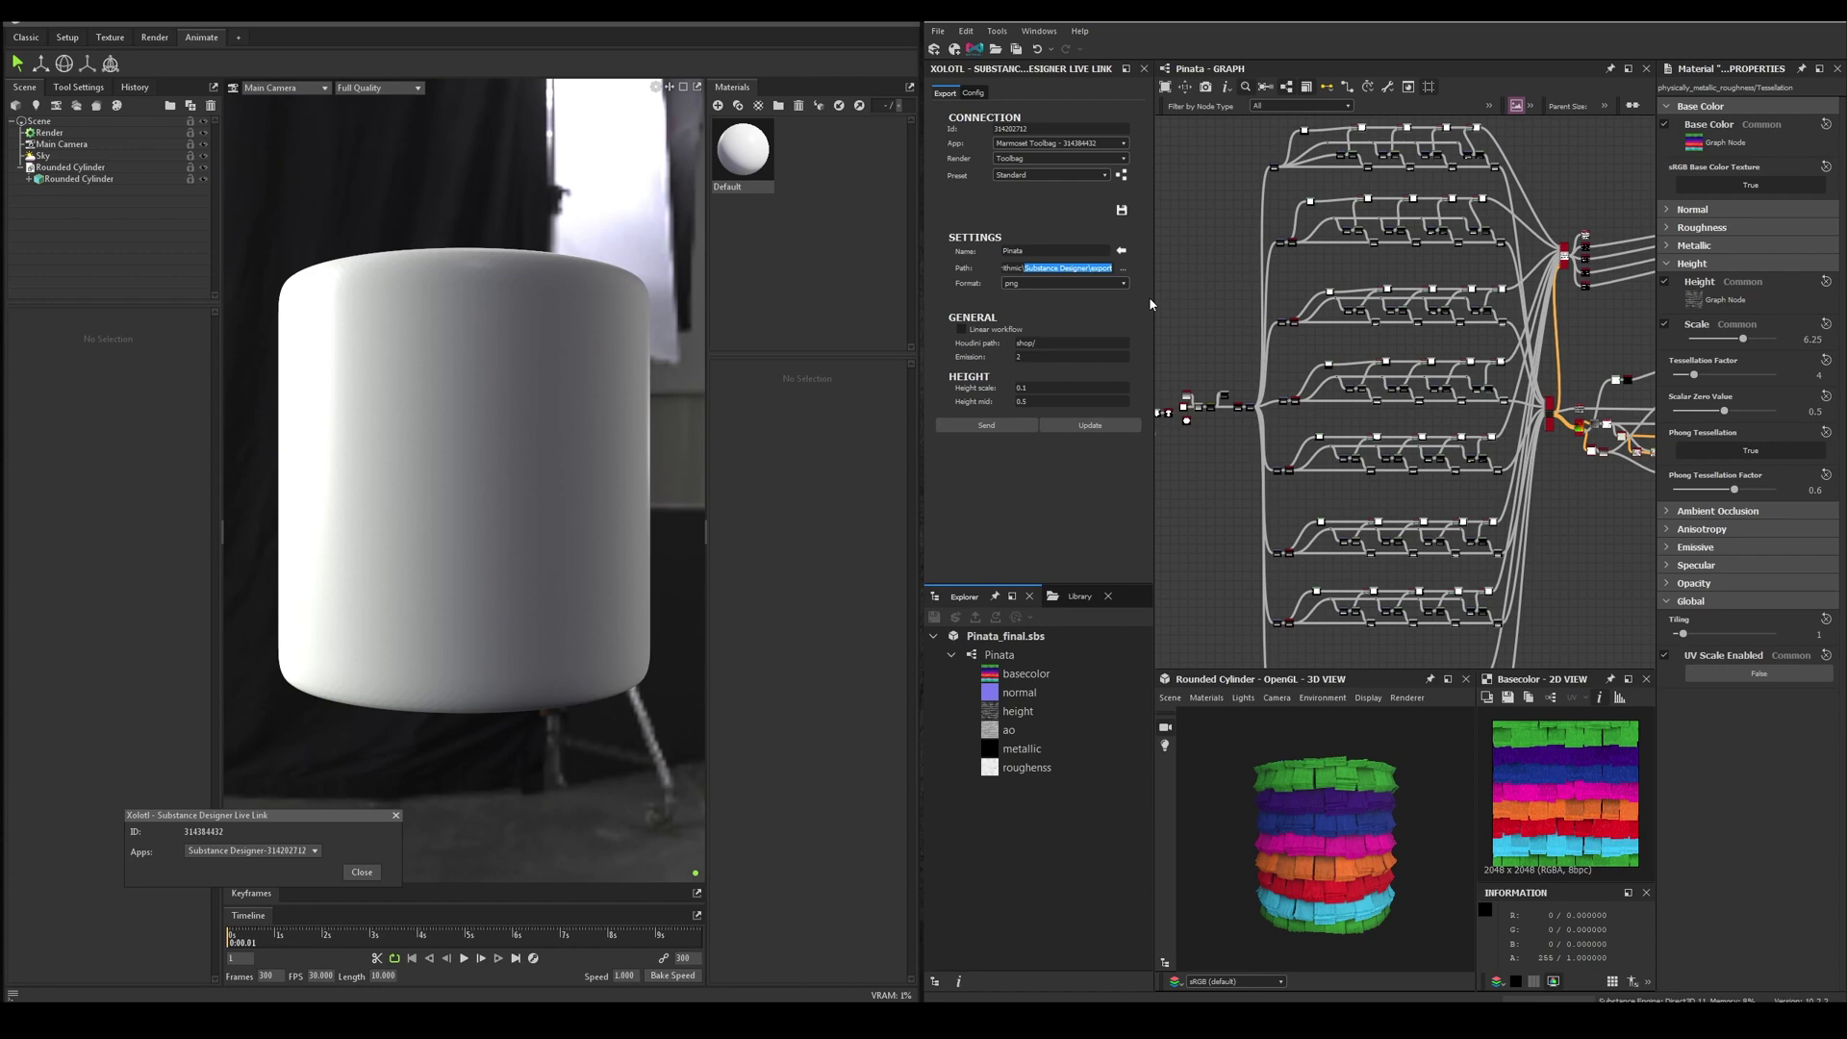
left_click(1108, 285)
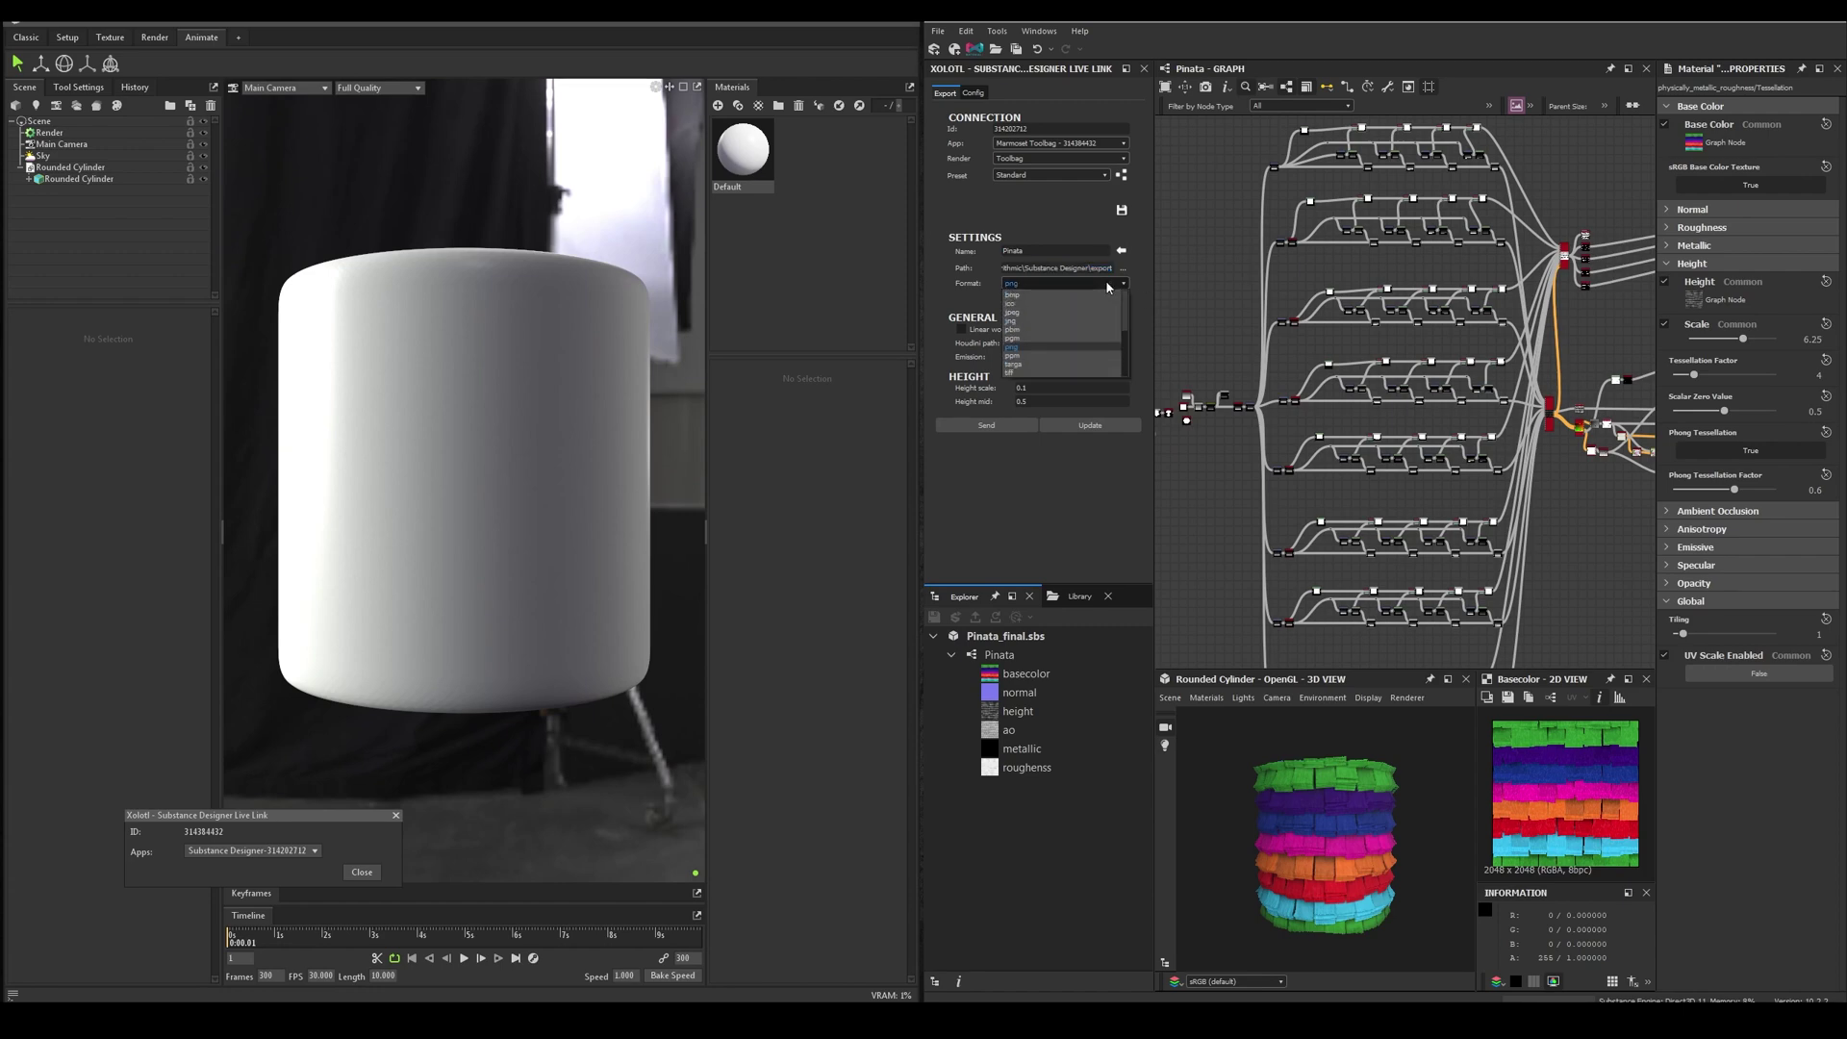
left_click(1108, 285)
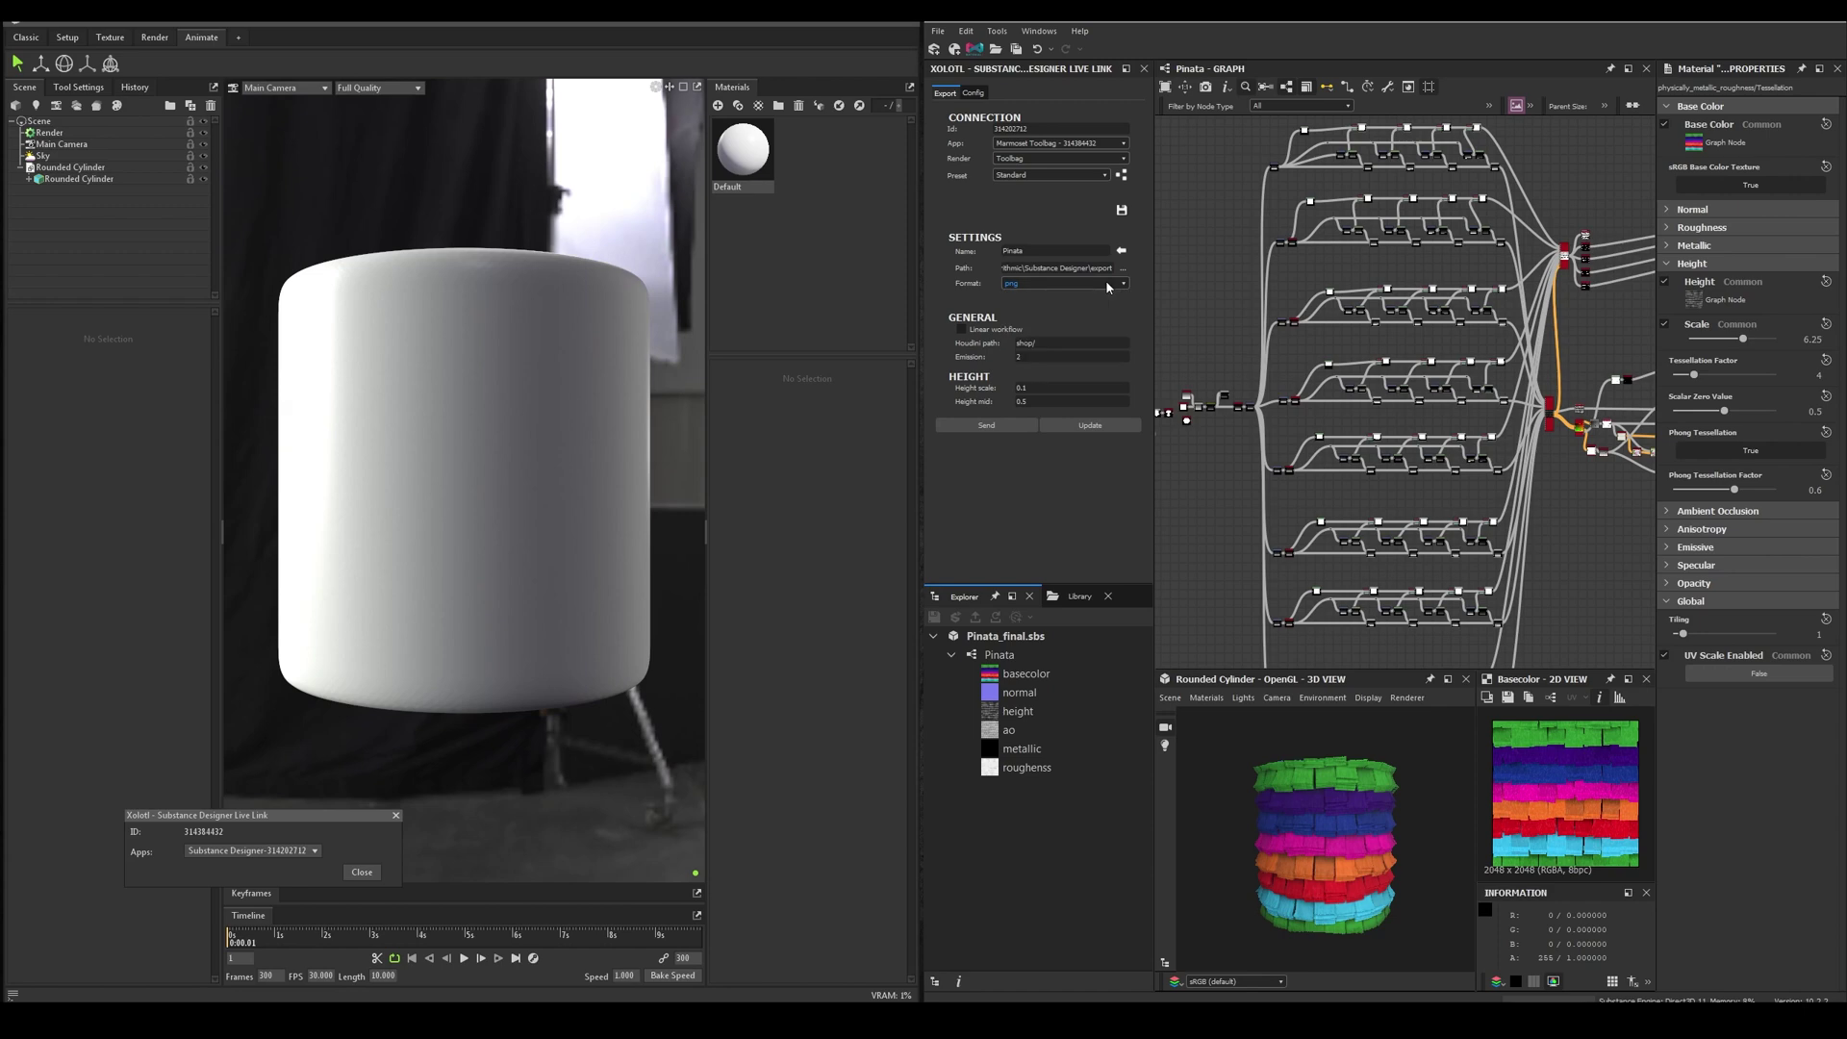
- Leave Linear workflow unchecked and send the Pinata material to Marmoset Toolbag
left_click(1005, 332)
left_click(1007, 334)
left_click(1010, 335)
left_click(1007, 334)
left_click(1008, 334)
left_click(1007, 334)
left_click(991, 426)
left_click(1033, 429)
- Drag the Pinata thumbnail from the Materials panel onto the cylinder in the viewport
left_click_drag(806, 152, 491, 472)
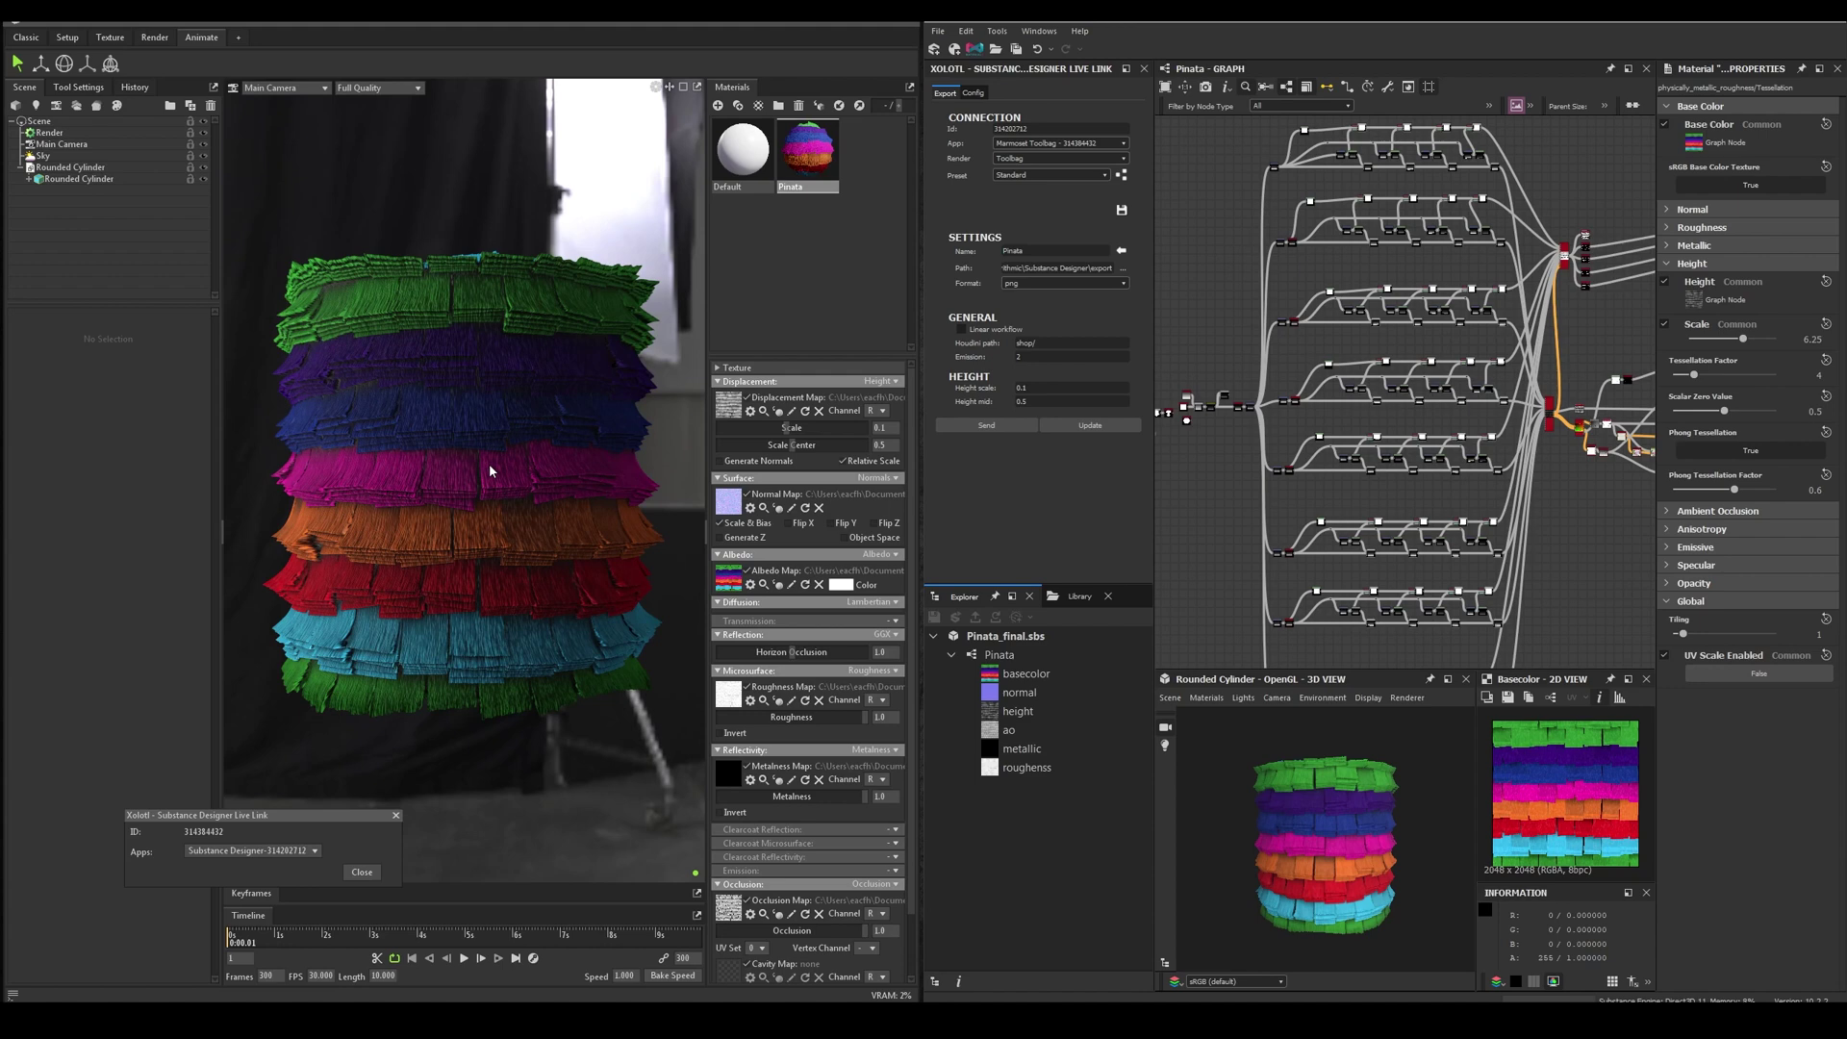